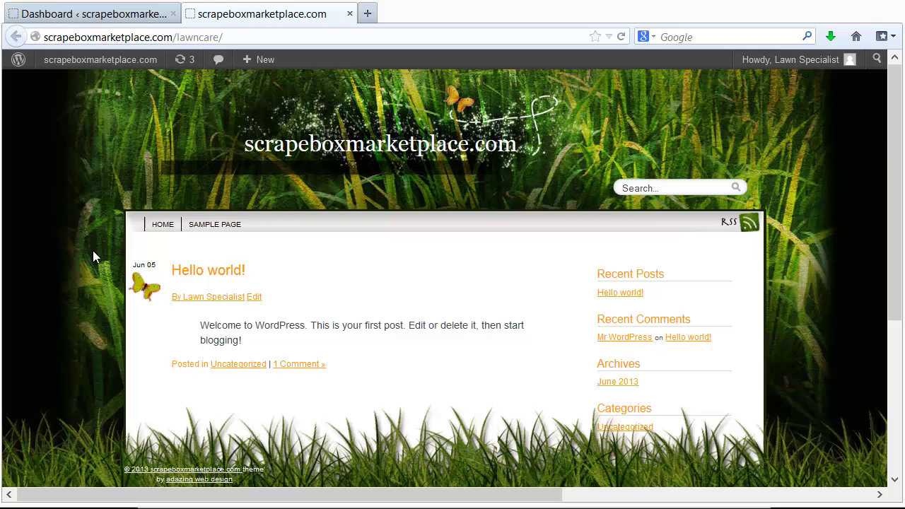
# Look over the lawn care blog's front page, and open the discussion settings from its WordPress dashboard.
pyautogui.scroll(-5, 92, 242)
pyautogui.scroll(5, 91, 240)
pyautogui.click(110, 15)
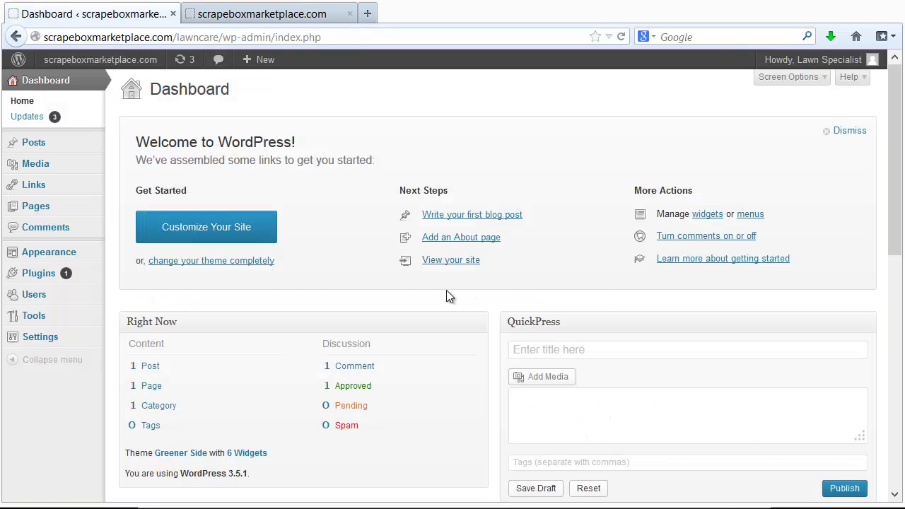
pyautogui.moveTo(60, 343)
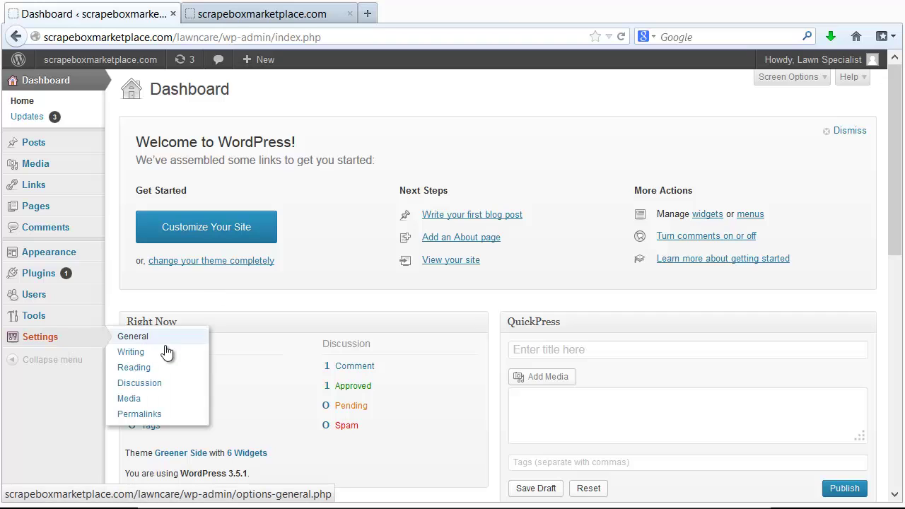
pyautogui.click(145, 382)
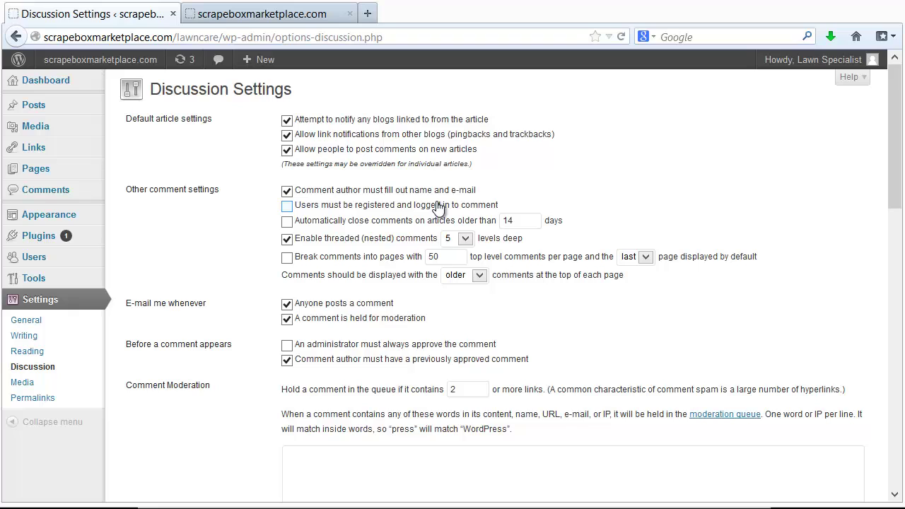
# Turn off both comment e-mail notifications and the previously approved comment requirement, and save the discussion settings.
pyautogui.click(286, 303)
pyautogui.click(287, 318)
pyautogui.click(309, 364)
pyautogui.scroll(-10, 239, 290)
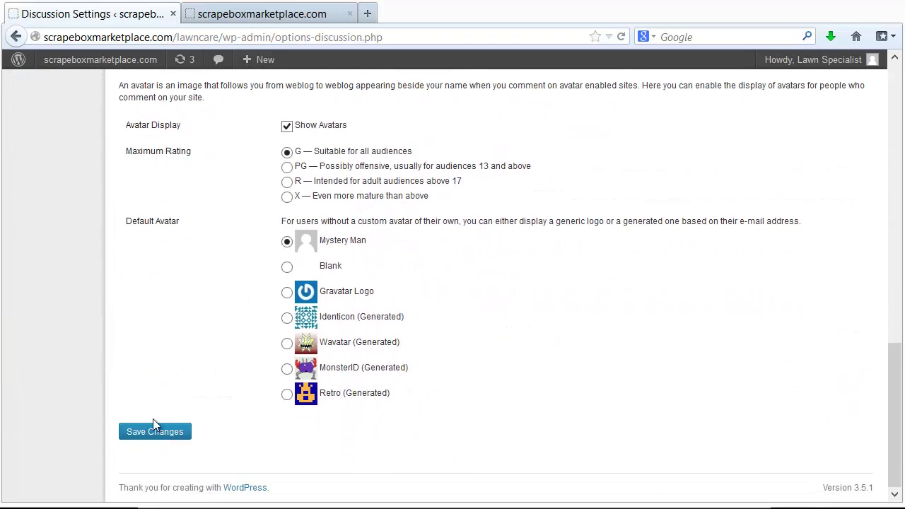
pyautogui.click(154, 427)
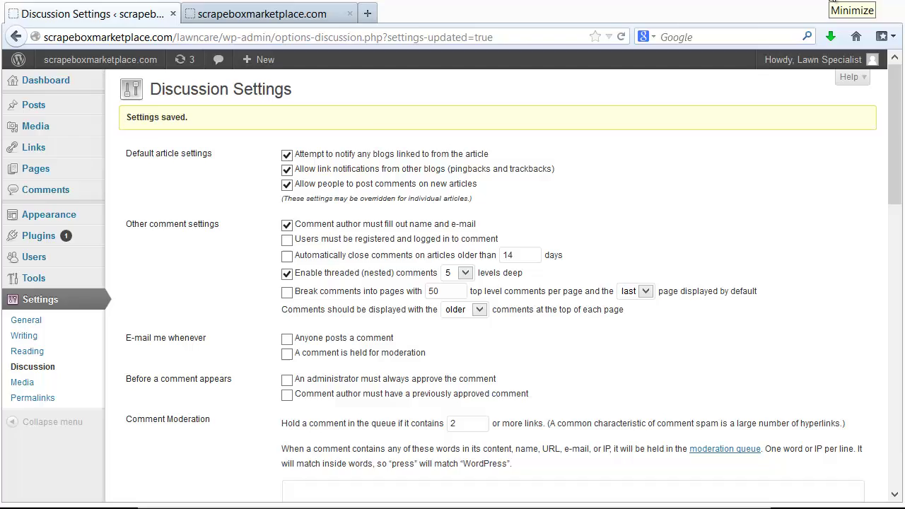
# Switch to ScrapeBox and open the ScrapeBox Article Scraper premium plugin.
pyautogui.click(832, 4)
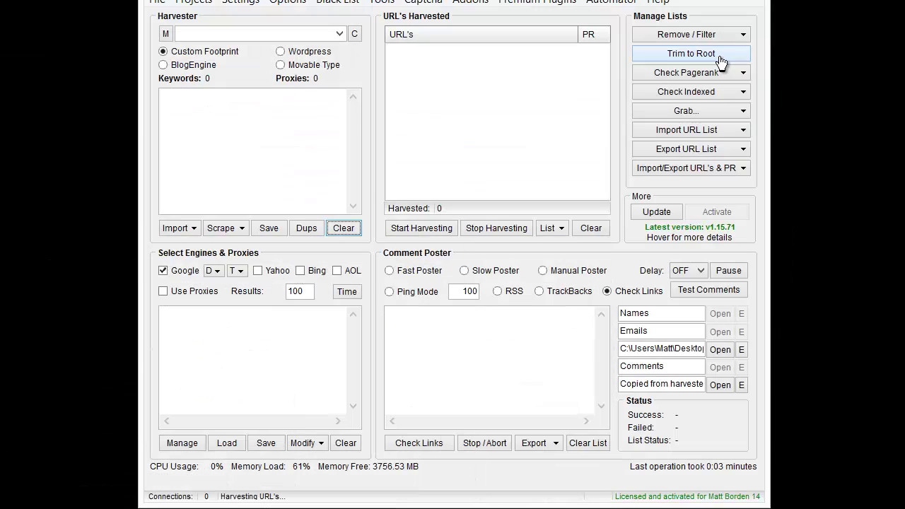
pyautogui.click(513, 6)
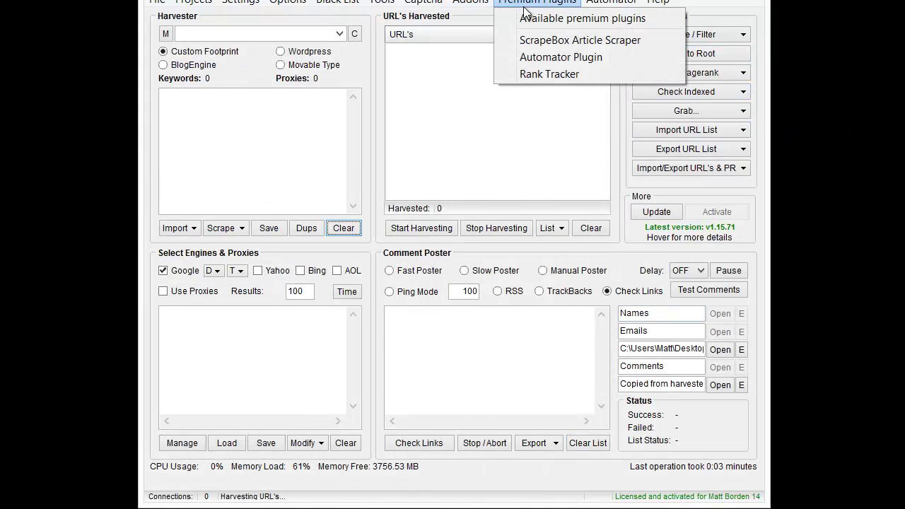
pyautogui.click(546, 39)
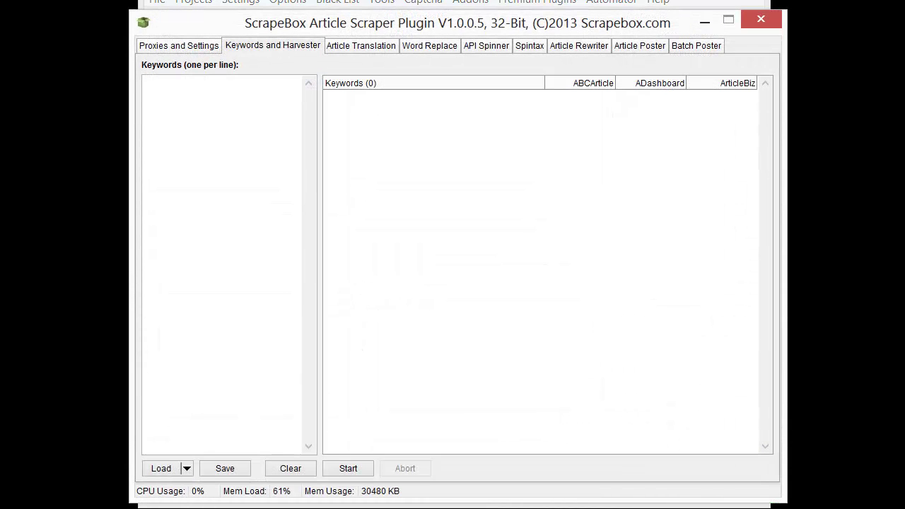
# Check the proxies and save settings, and harvest articles for the keyword "lawn care".
pyautogui.click(182, 47)
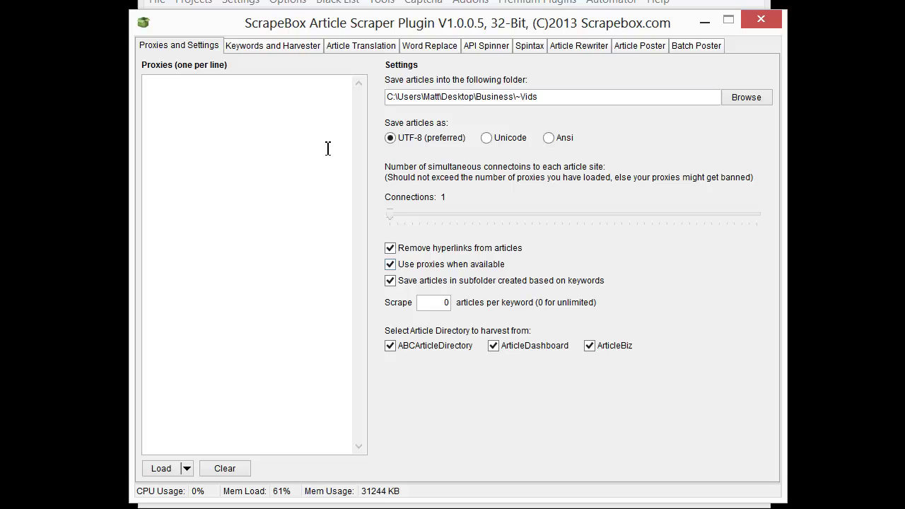
pyautogui.click(274, 49)
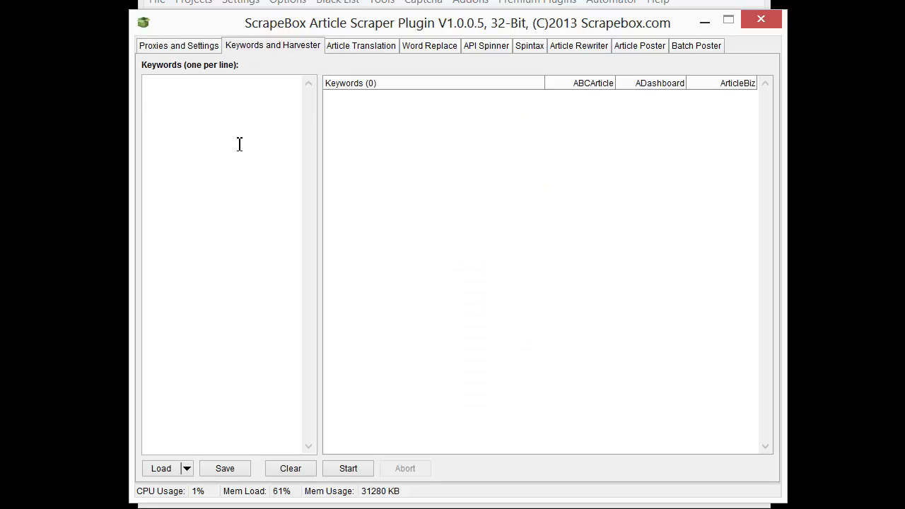
pyautogui.write('lawn care')
pyautogui.click(349, 469)
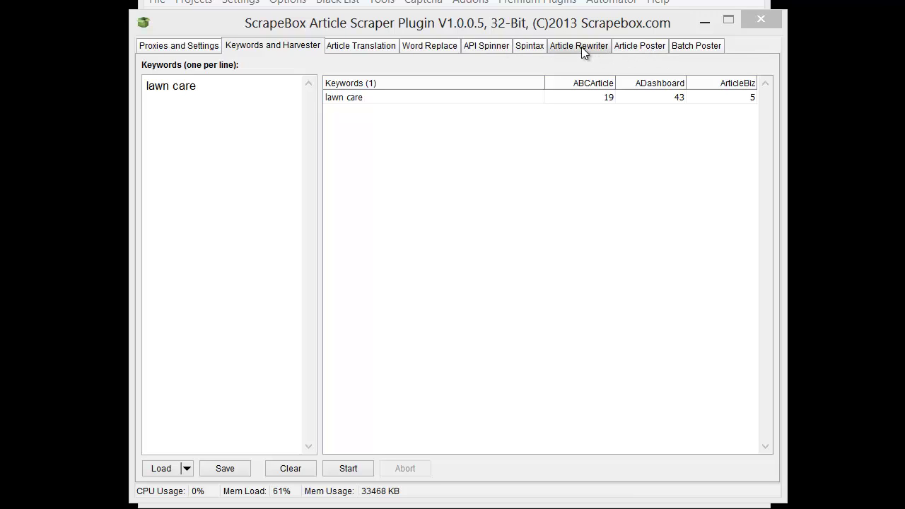
# Spin the articles in the ~Vids\lawn care folder with the WordAI API, saving the results to the lawn care\Spun folder.
pyautogui.click(496, 47)
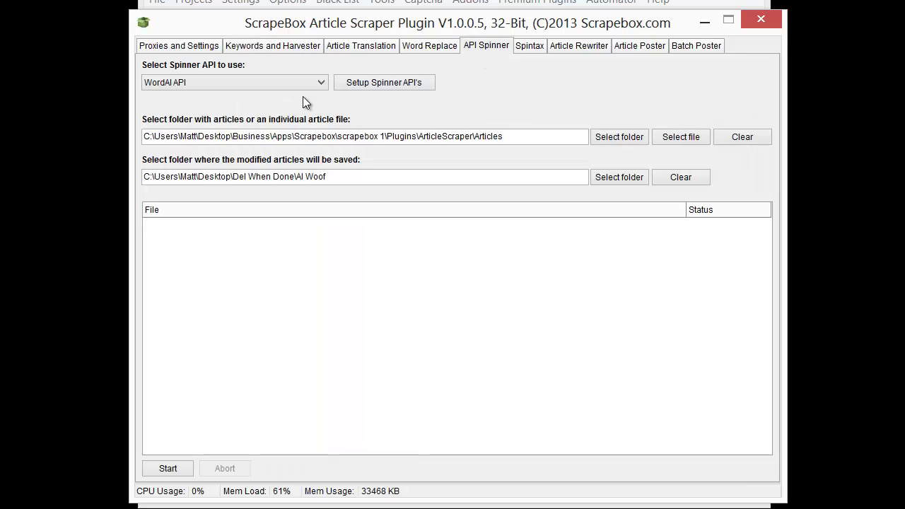
pyautogui.click(245, 85)
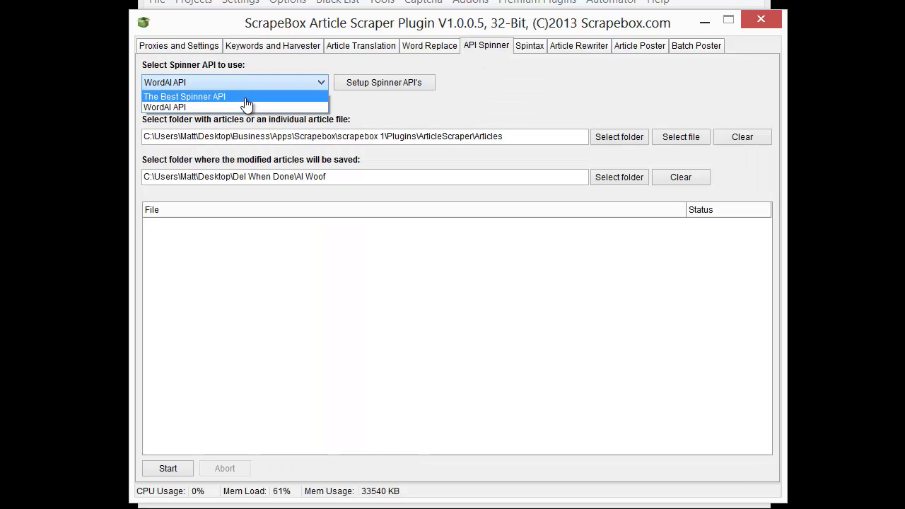
pyautogui.click(387, 106)
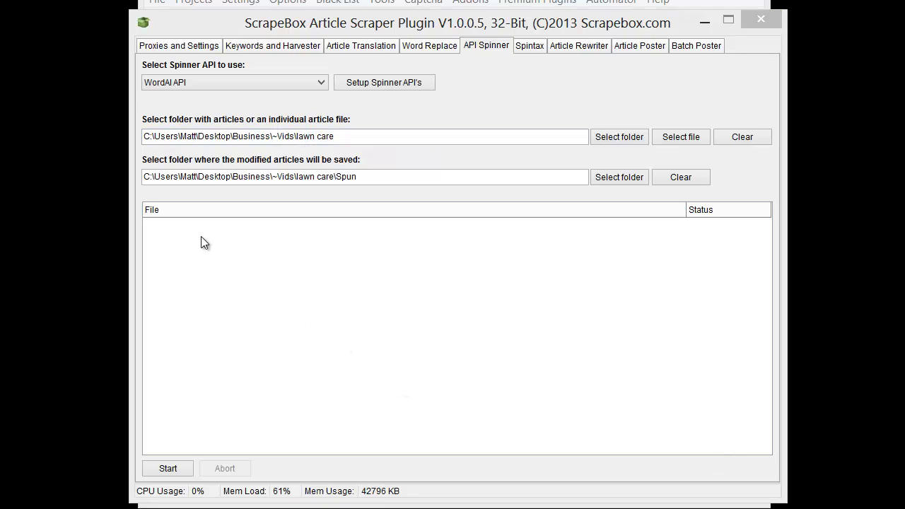
pyautogui.click(173, 470)
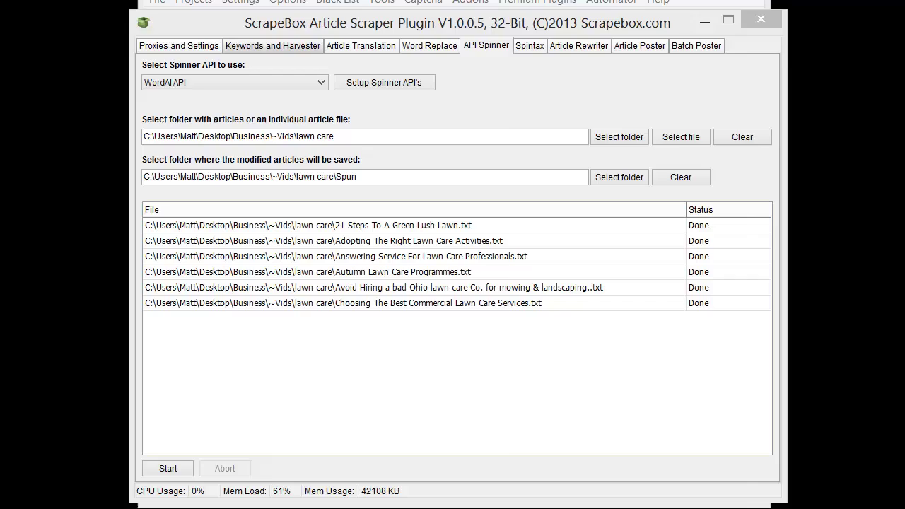
# Switch to the Spun folder and examine the spintax in the "21 Steps To A Green Lush Lawn" text file.
pyautogui.hotkey('alt', 'Tab')
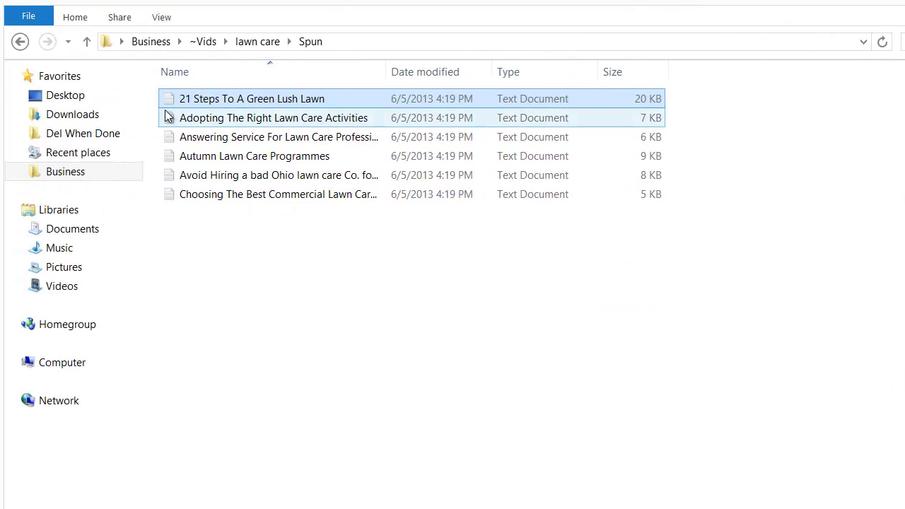
pyautogui.click(273, 246)
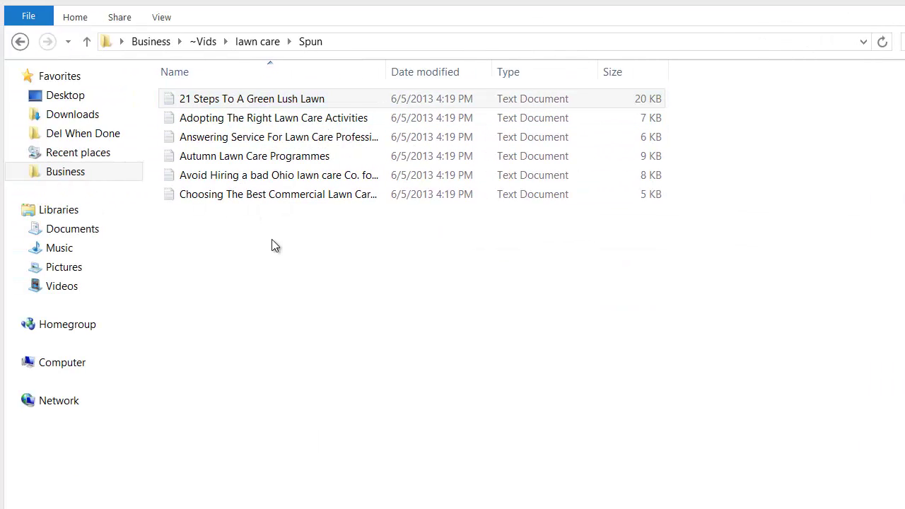
pyautogui.press('Return')
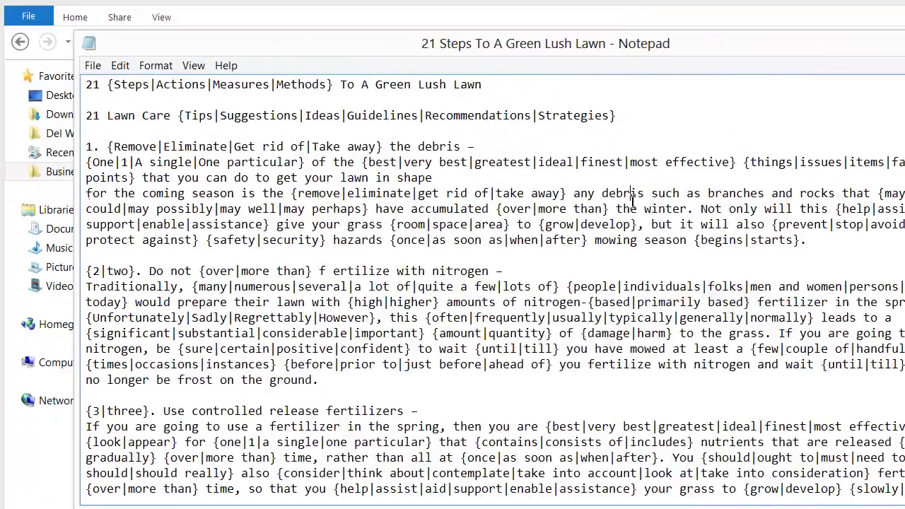
pyautogui.scroll(-20, 632, 198)
pyautogui.scroll(7, 632, 201)
pyautogui.scroll(1, 494, 282)
pyautogui.hotkey('alt', 'F4')
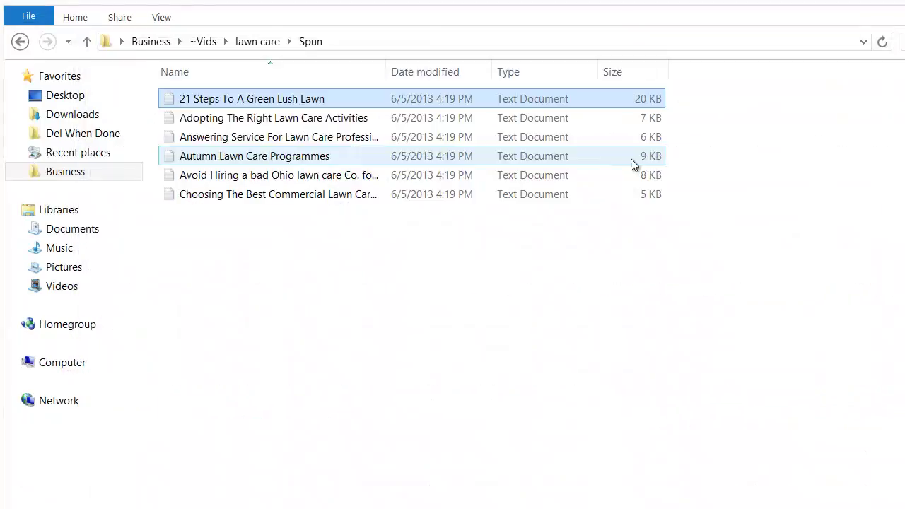
# Return to the Article Scraper plugin and review the Spintax option for how many articles to generate per source article.
pyautogui.hotkey('alt', 'Tab')
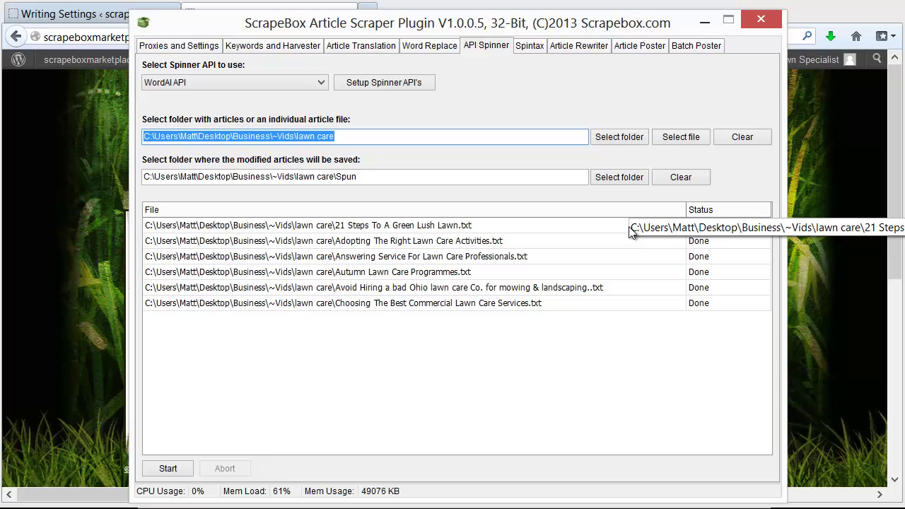
pyautogui.click(536, 46)
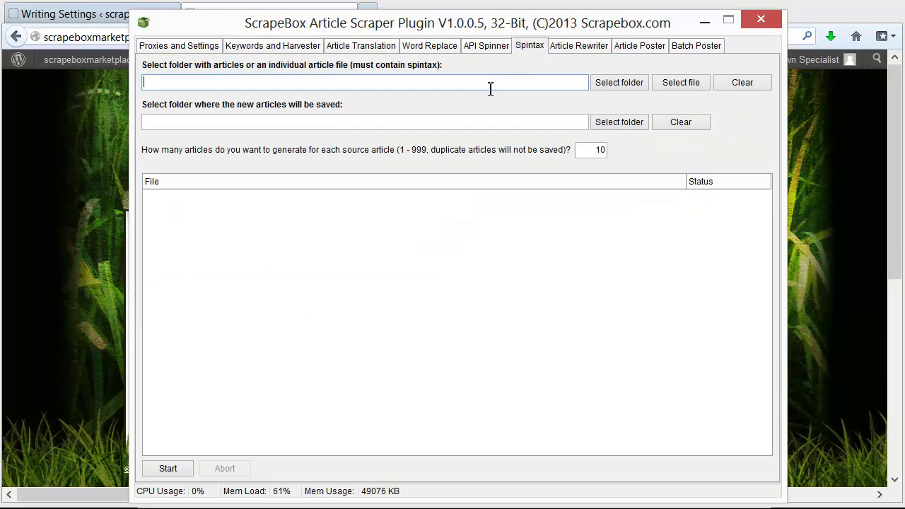
pyautogui.doubleClick(580, 150)
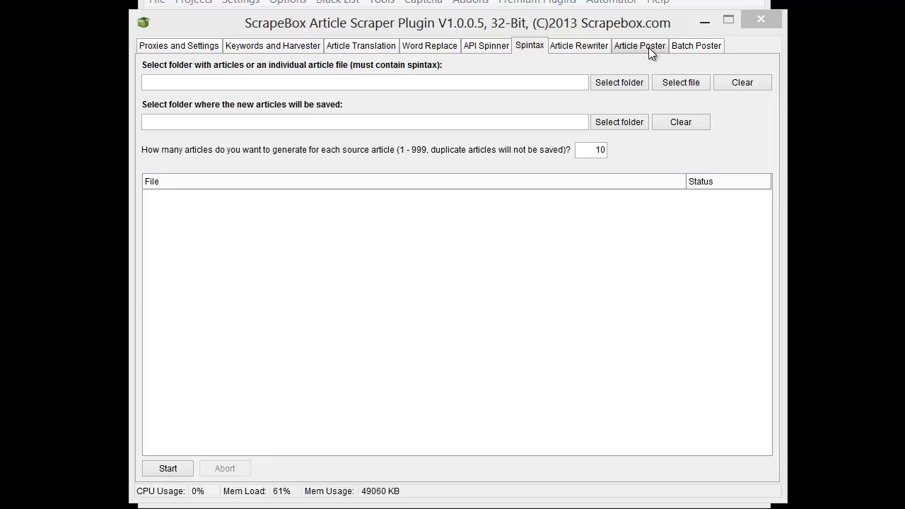
# Copy the spintax headline of the "21 Steps To A Green Lush Lawn" file into the Article Poster's post title.
pyautogui.click(648, 48)
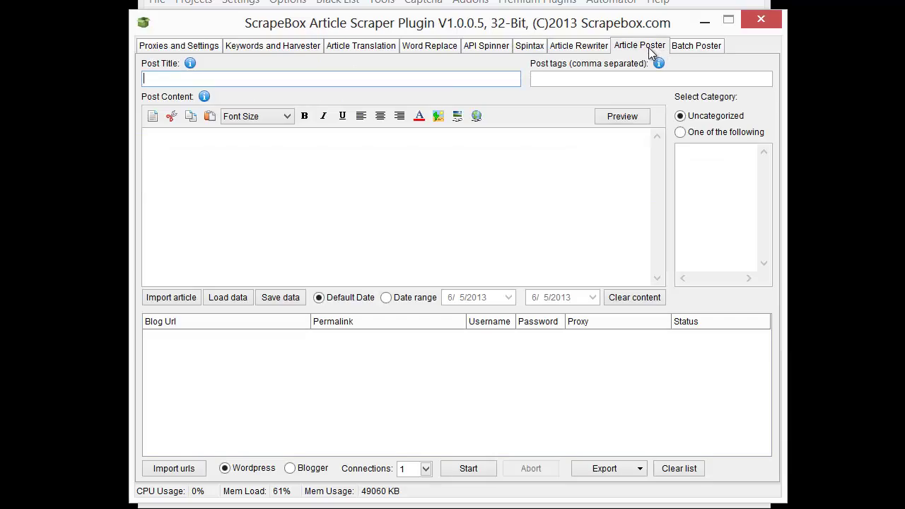
pyautogui.hotkey('alt', 'Tab')
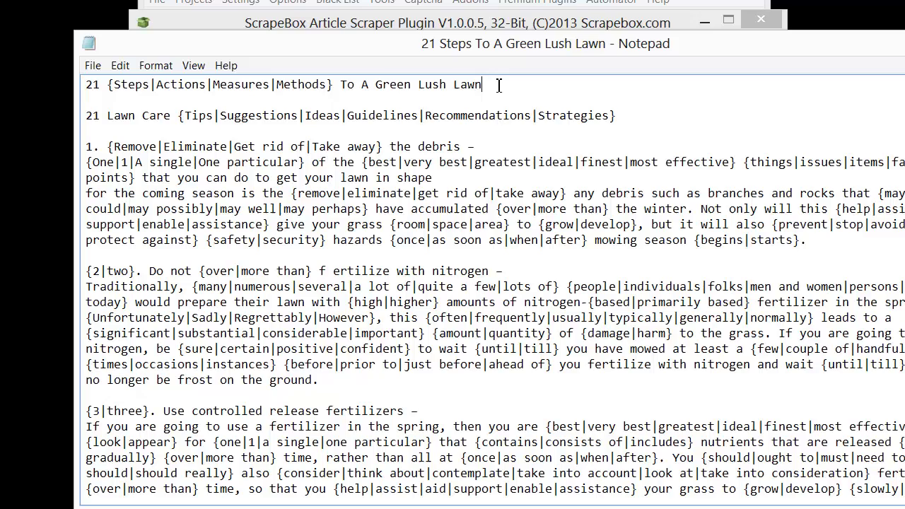
pyautogui.moveTo(500, 86); pyautogui.dragTo(85, 84)
pyautogui.hotkey('ctrl', 'c')
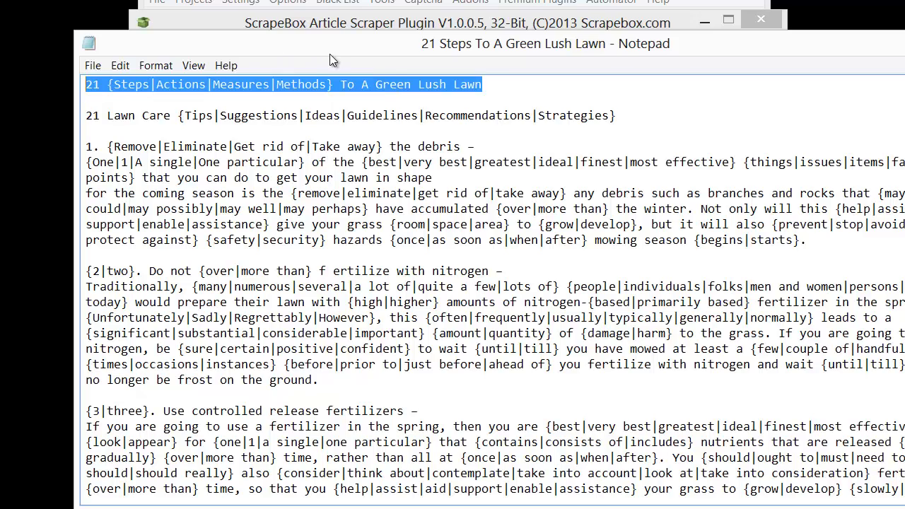
pyautogui.moveTo(329, 54); pyautogui.dragTo(108, 192)
pyautogui.click(190, 77)
pyautogui.hotkey('ctrl', 'v')
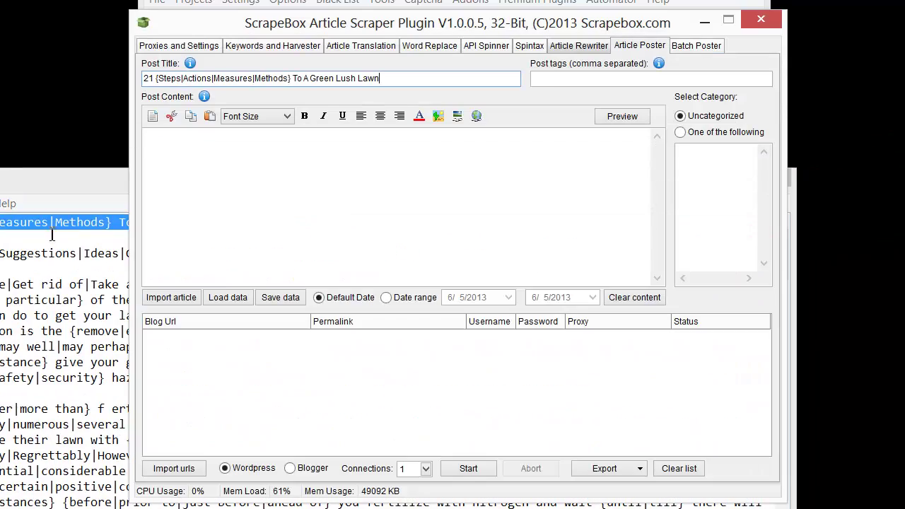
# Copy the article body below the headline from the Notepad file into the Article Poster's post content.
pyautogui.hotkey('alt', 'Tab')
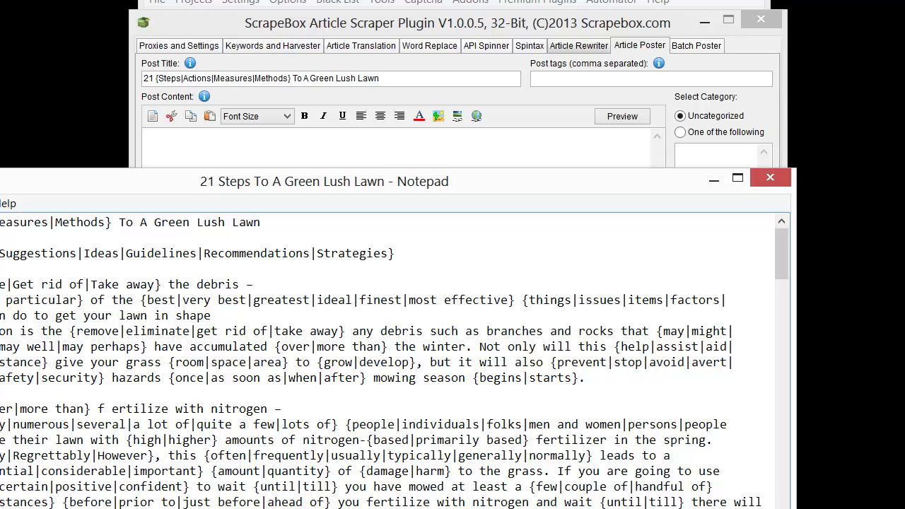
pyautogui.hotkey('shift', 'Down')
pyautogui.hotkey('shift', 'Down')
pyautogui.hotkey('shift', 'Down')
pyautogui.hotkey('shift', 'Down')
pyautogui.hotkey('shift', 'Down')
pyautogui.hotkey('shift', 'Down')
pyautogui.hotkey('shift', 'Down')
pyautogui.hotkey('shift', 'Down')
pyautogui.hotkey('shift', 'Down')
pyautogui.hotkey('shift', 'Down')
pyautogui.hotkey('shift', 'Down')
pyautogui.hotkey('shift', 'Down')
pyautogui.hotkey('shift', 'Down')
pyautogui.hotkey('shift', 'Down')
pyautogui.hotkey('shift', 'Down')
pyautogui.hotkey('shift', 'Down')
pyautogui.hotkey('shift', 'Down')
pyautogui.hotkey('shift', 'Down')
pyautogui.hotkey('shift', 'Down')
pyautogui.hotkey('shift', 'Down')
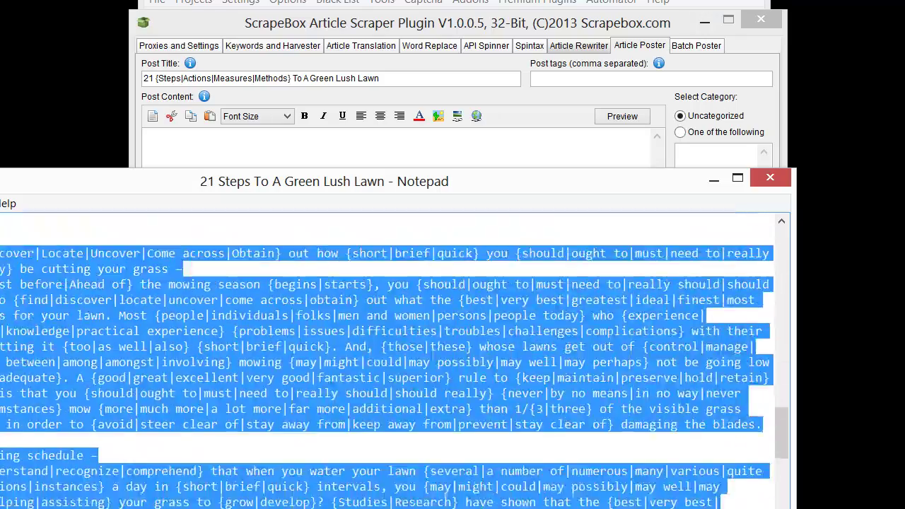
pyautogui.hotkey('shift', 'Down')
pyautogui.hotkey('shift', 'Down')
pyautogui.hotkey('shift', 'Down')
pyautogui.hotkey('shift', 'Down')
pyautogui.hotkey('shift', 'Down')
pyautogui.hotkey('shift', 'Down')
pyautogui.hotkey('shift', 'Down')
pyautogui.hotkey('shift', 'Down')
pyautogui.hotkey('shift', 'Down')
pyautogui.hotkey('shift', 'Down')
pyautogui.hotkey('shift', 'Down')
pyautogui.hotkey('shift', 'Down')
pyautogui.hotkey('shift', 'Down')
pyautogui.hotkey('shift', 'Down')
pyautogui.hotkey('shift', 'Down')
pyautogui.hotkey('shift', 'Down')
pyautogui.hotkey('shift', 'Down')
pyautogui.hotkey('shift', 'Down')
pyautogui.hotkey('shift', 'Down')
pyautogui.hotkey('shift', 'Down')
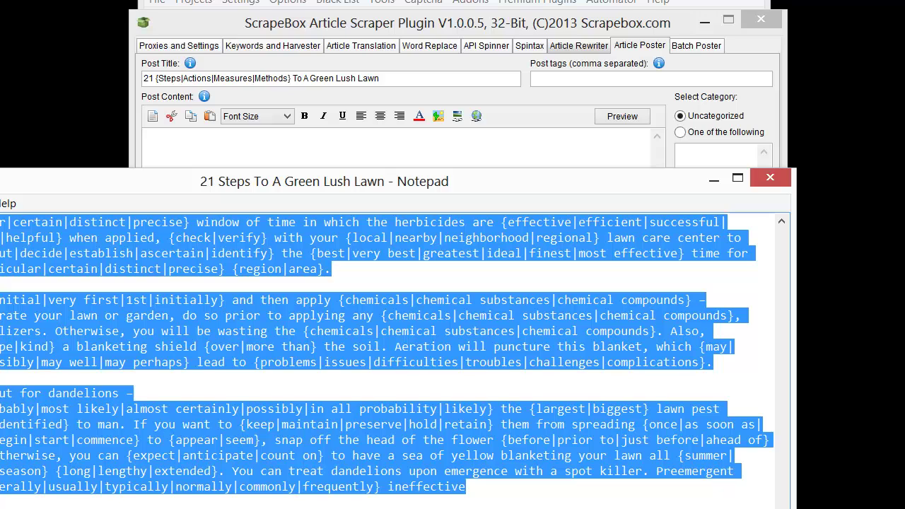
pyautogui.rightClick(375, 399)
pyautogui.click(364, 385)
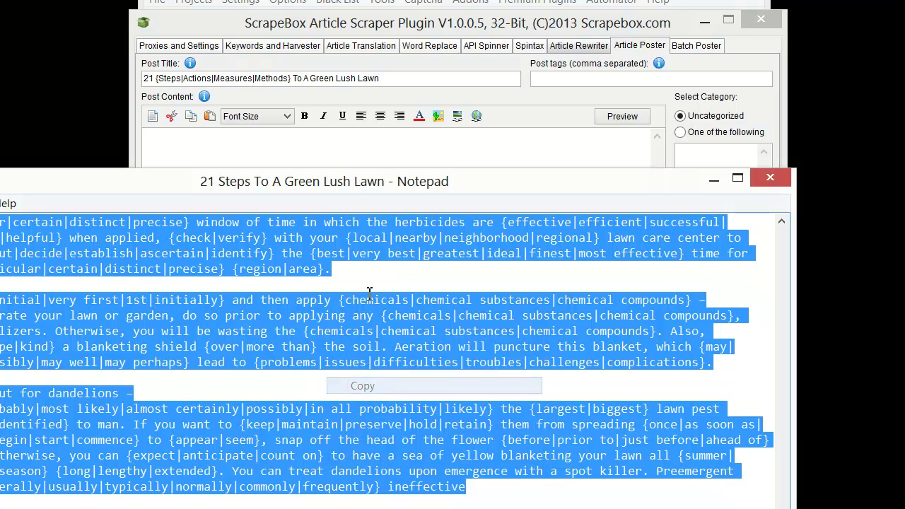
pyautogui.click(317, 162)
pyautogui.hotkey('ctrl', 'v')
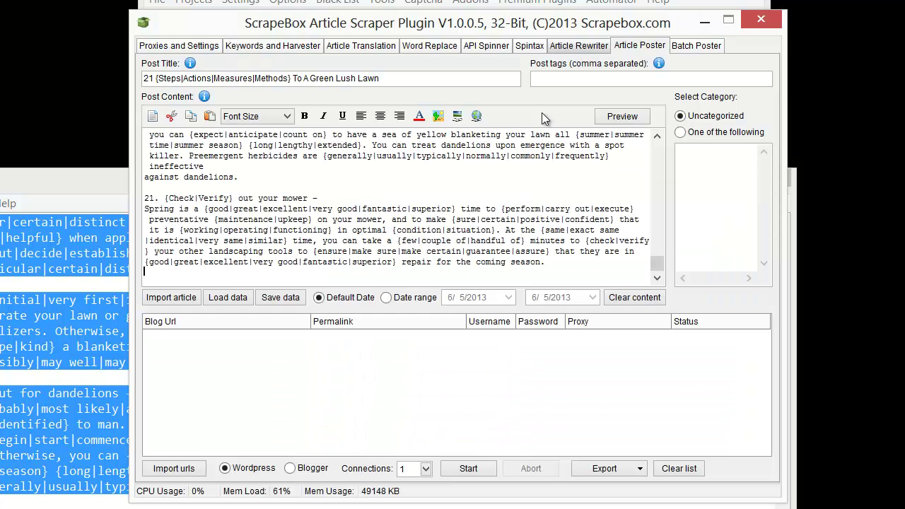
# Enter the post tags "lawn, care, lawncare" and keep the category as Uncategorized.
pyautogui.click(557, 83)
pyautogui.write('l')
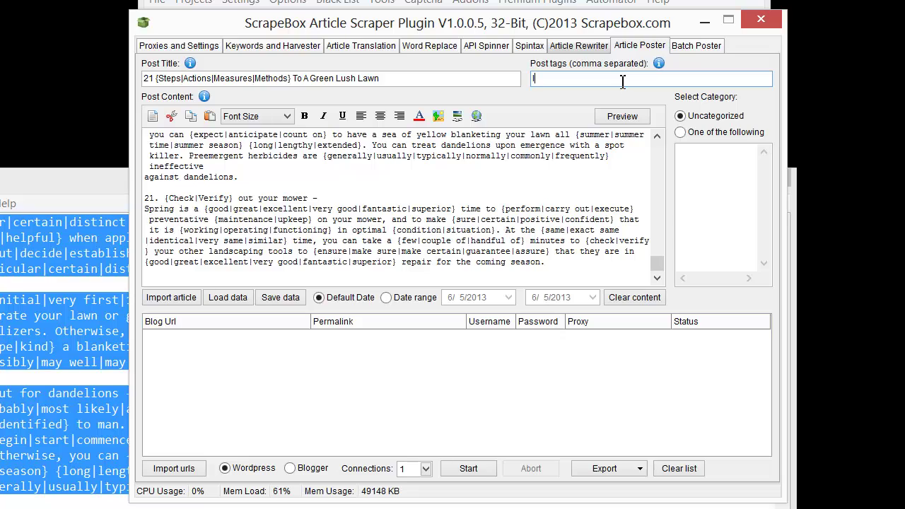
pyautogui.write('awn, care, lawncare')
pyautogui.click(696, 155)
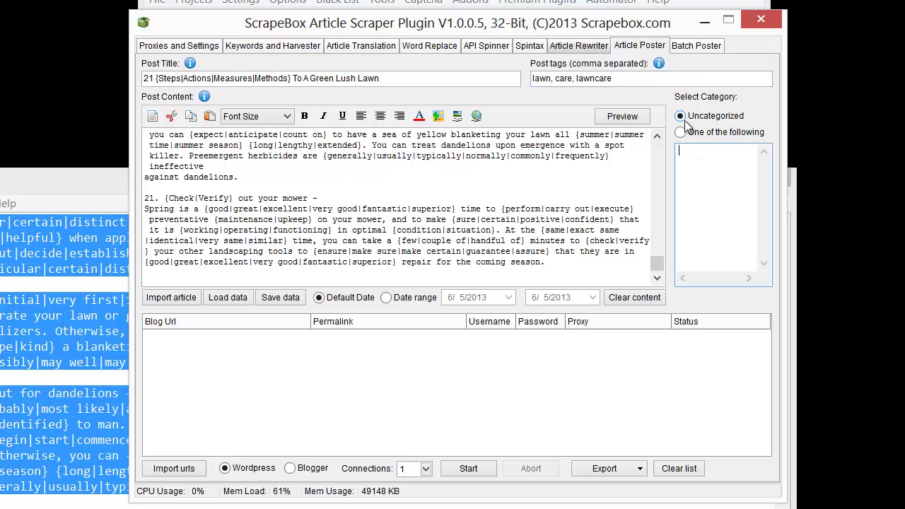
# Import the blog URL list from the SBM-lawncare text file into the Article Poster.
pyautogui.click(173, 469)
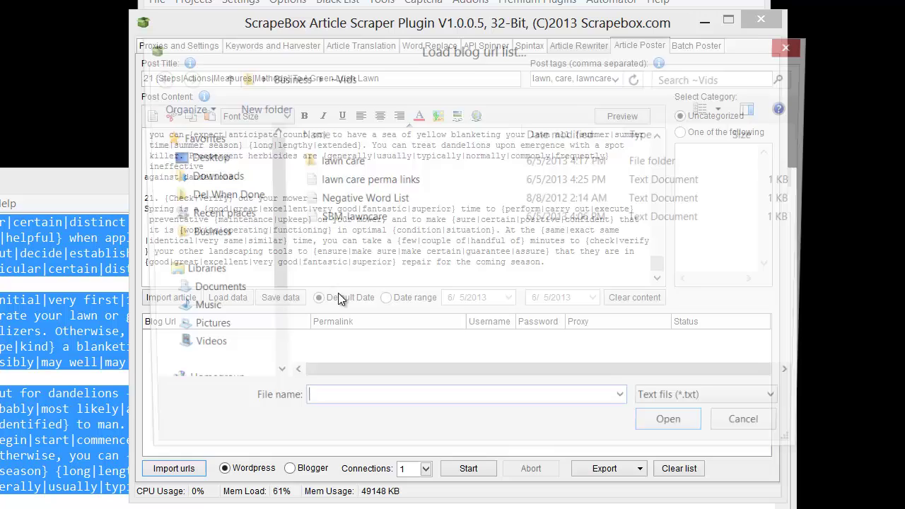
pyautogui.doubleClick(323, 220)
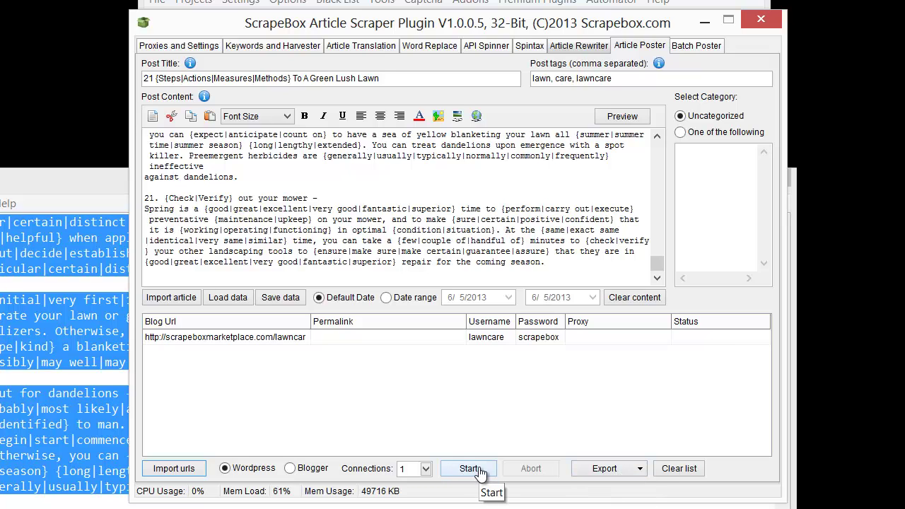
# Post the article to the listed WordPress blog and open its blog URL in the default browser.
pyautogui.click(458, 468)
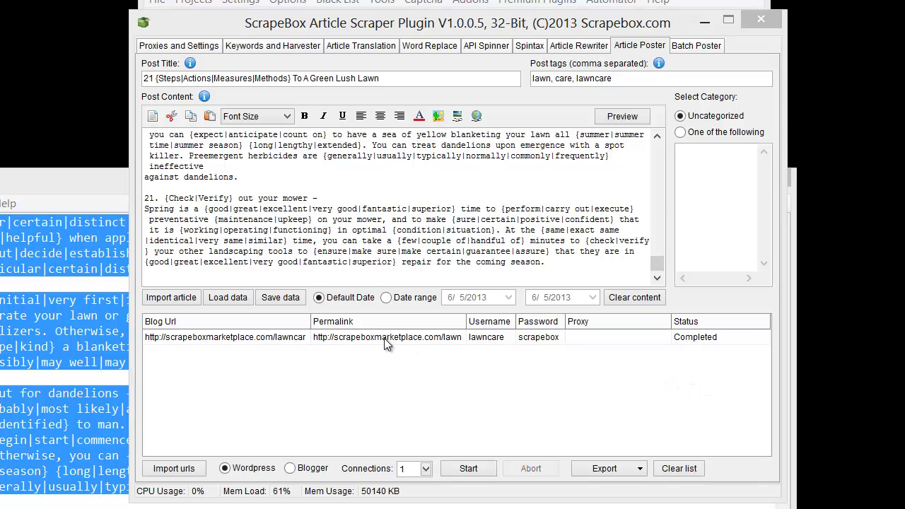
pyautogui.rightClick(385, 338)
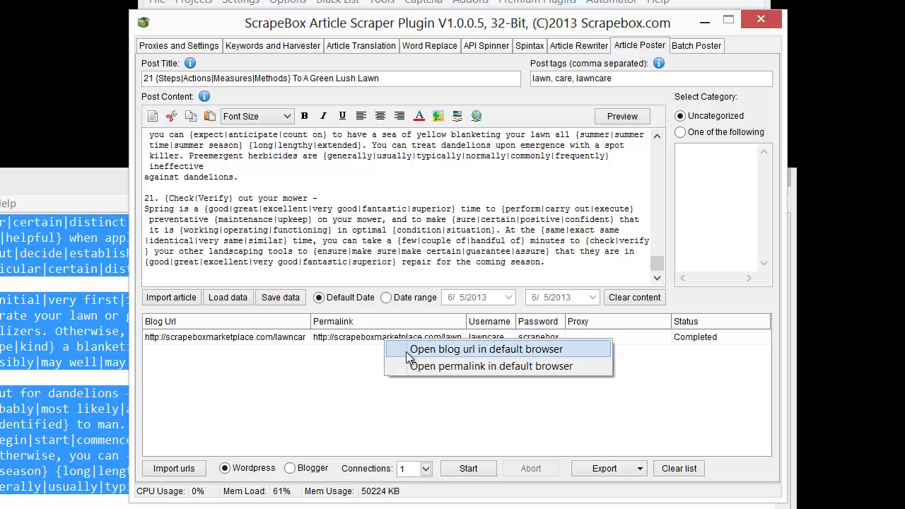
pyautogui.click(407, 354)
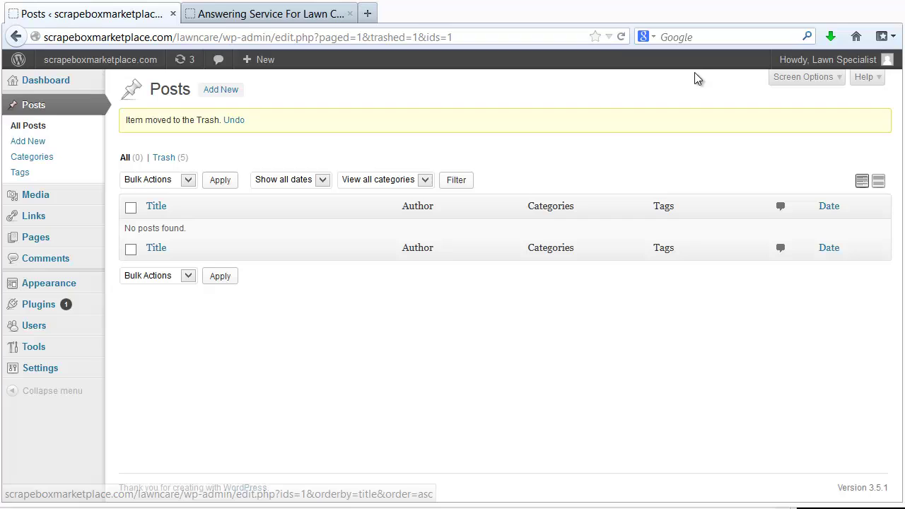
# Refresh the WordPress Posts list and examine the published lawn article on the blog page from start to end.
pyautogui.click(622, 37)
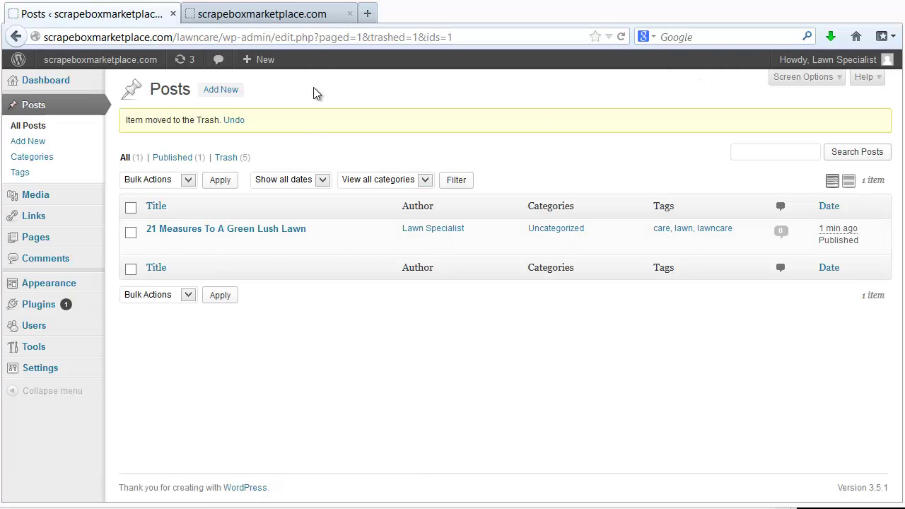
pyautogui.click(276, 20)
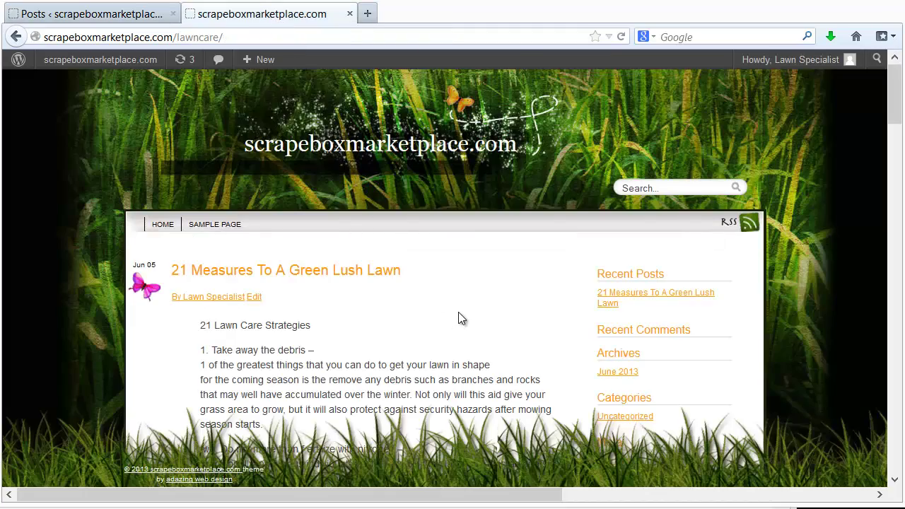
pyautogui.scroll(-15, 470, 302)
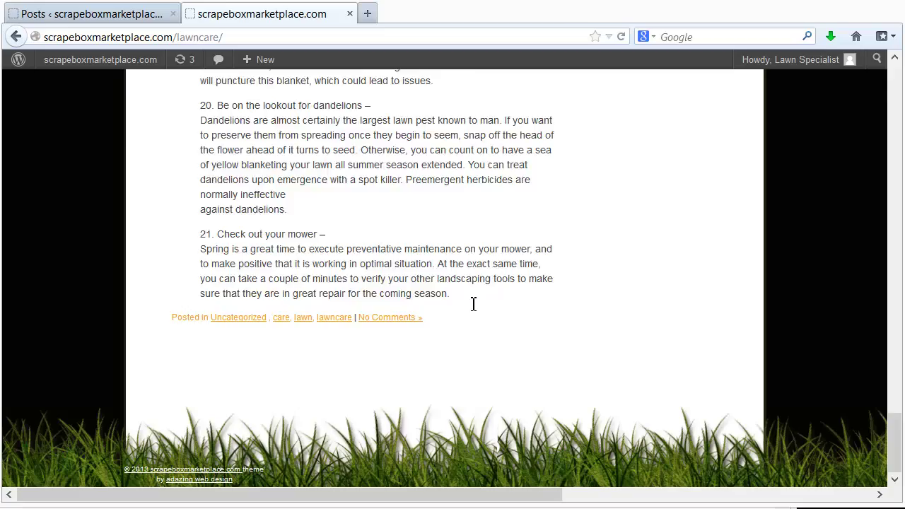
pyautogui.scroll(15, 474, 304)
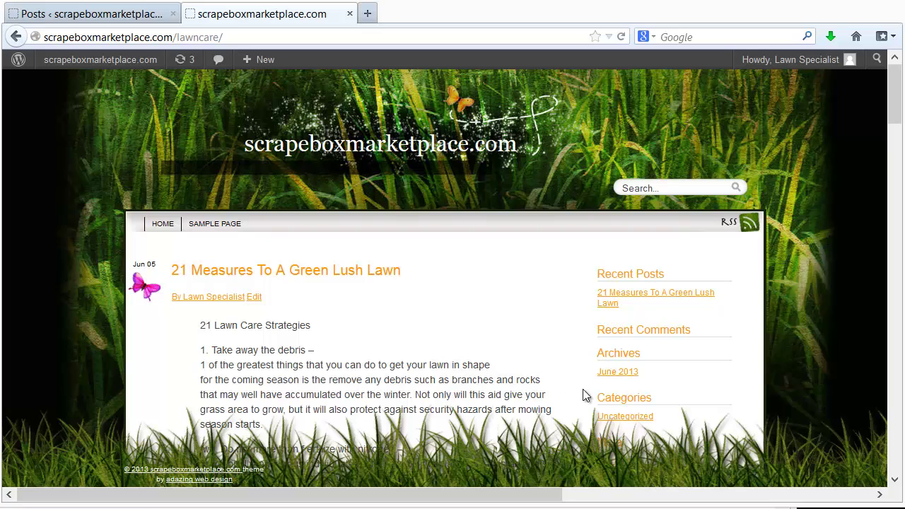
# Switch back to the Article Scraper plugin and export the permalink URLs as a text file named "permalinks".
pyautogui.hotkey('alt', 'Tab')
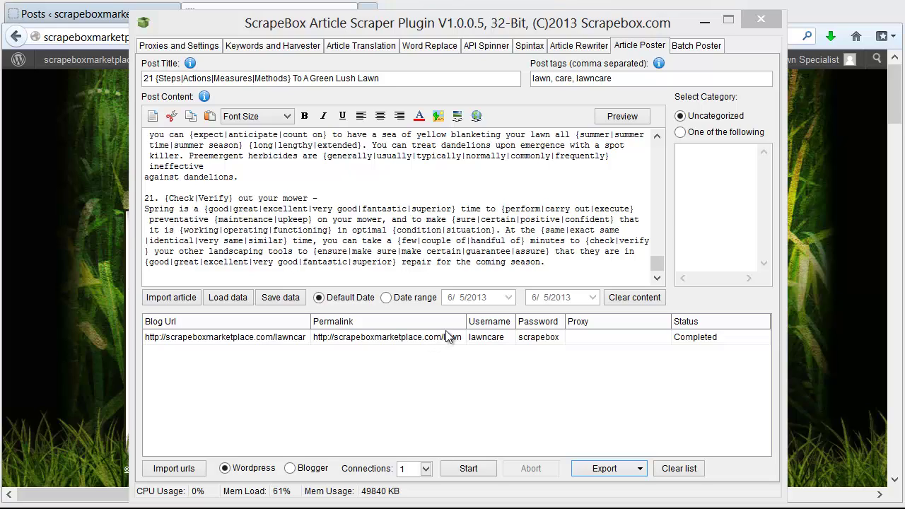
pyautogui.click(614, 466)
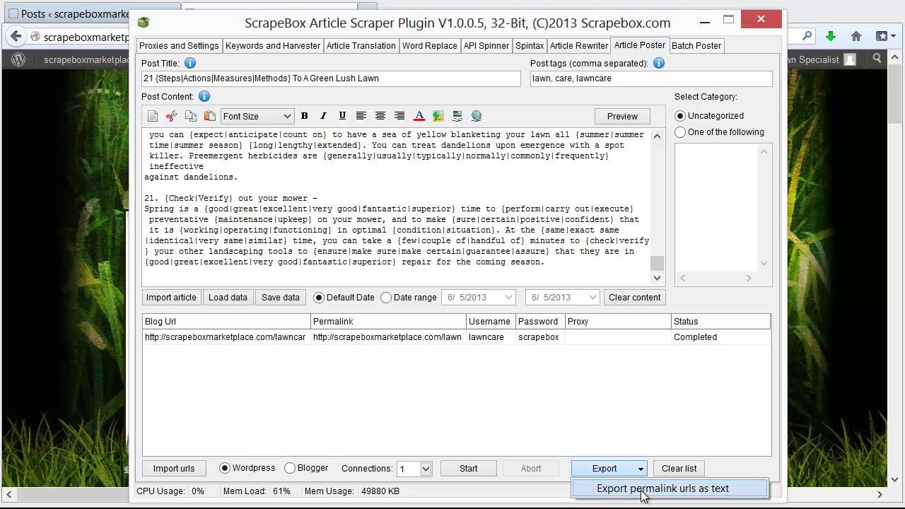
pyautogui.click(642, 490)
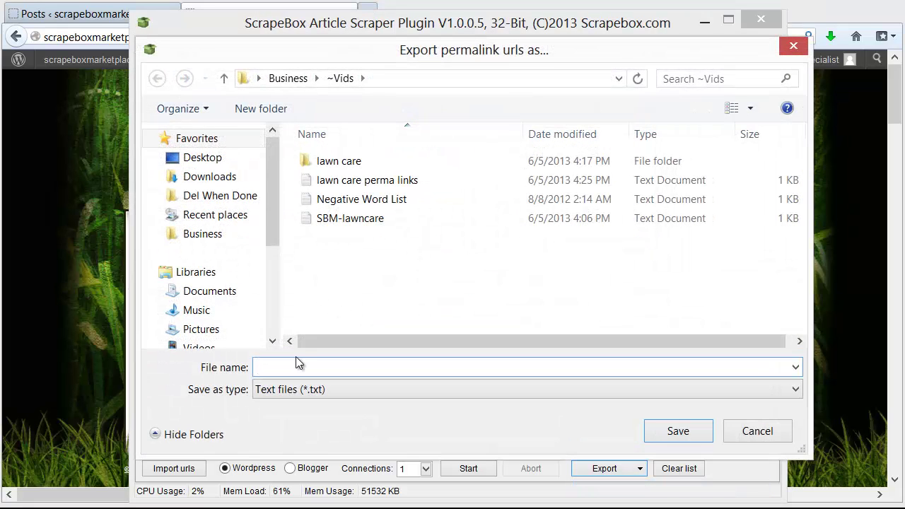
pyautogui.write('permalink')
pyautogui.press('Return')
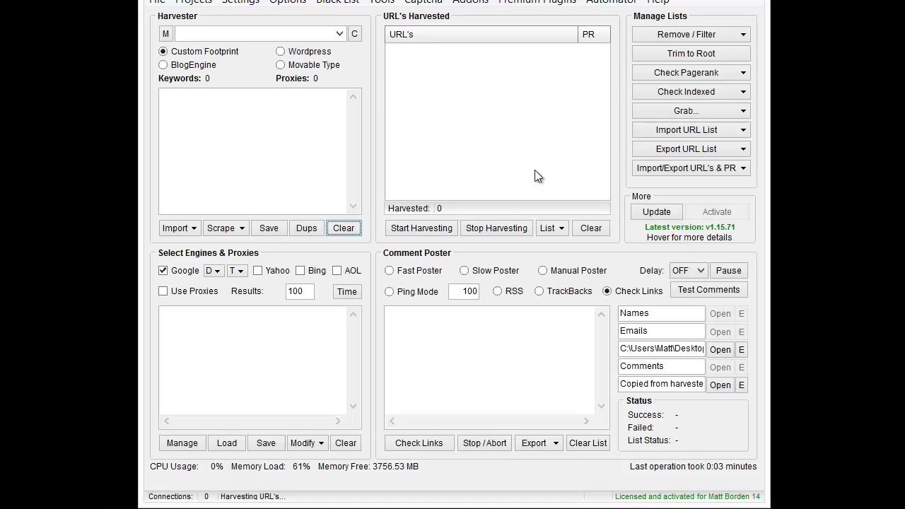
# Add the "perma2" and "permalinks" text files from the Business ~Vids folder to ScrapeBox's harvested URL list.
pyautogui.click(662, 130)
pyautogui.click(707, 166)
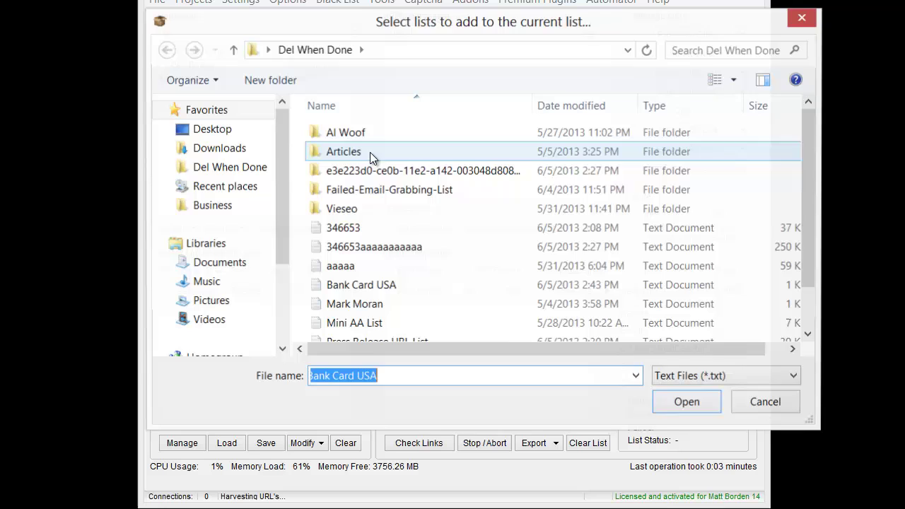
pyautogui.click(269, 205)
pyautogui.doubleClick(359, 152)
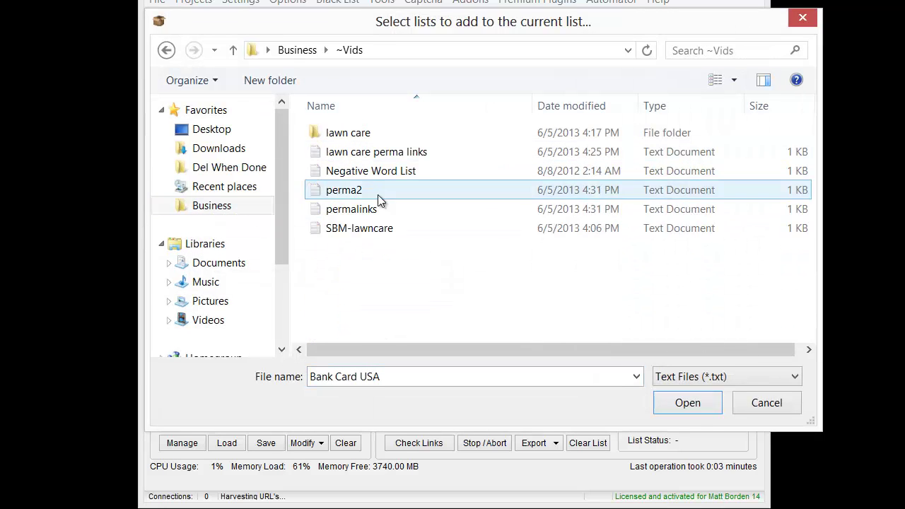
pyautogui.click(364, 191)
pyautogui.keyDown('ctrl'); pyautogui.click(364, 208); pyautogui.keyUp('ctrl')
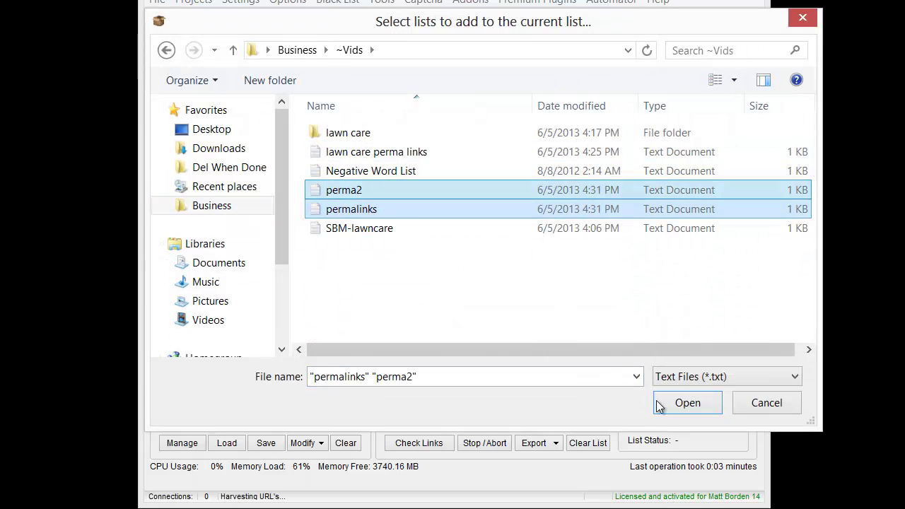
pyautogui.click(686, 402)
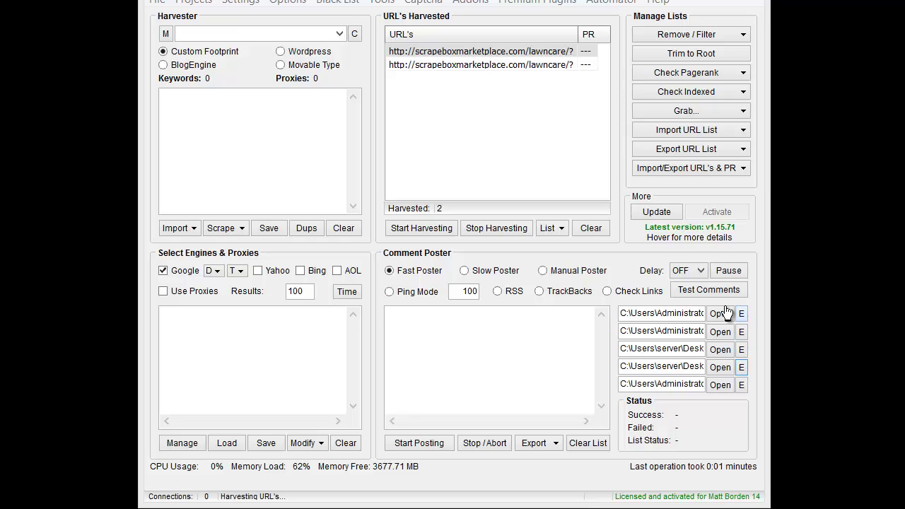
pyautogui.click(383, 3)
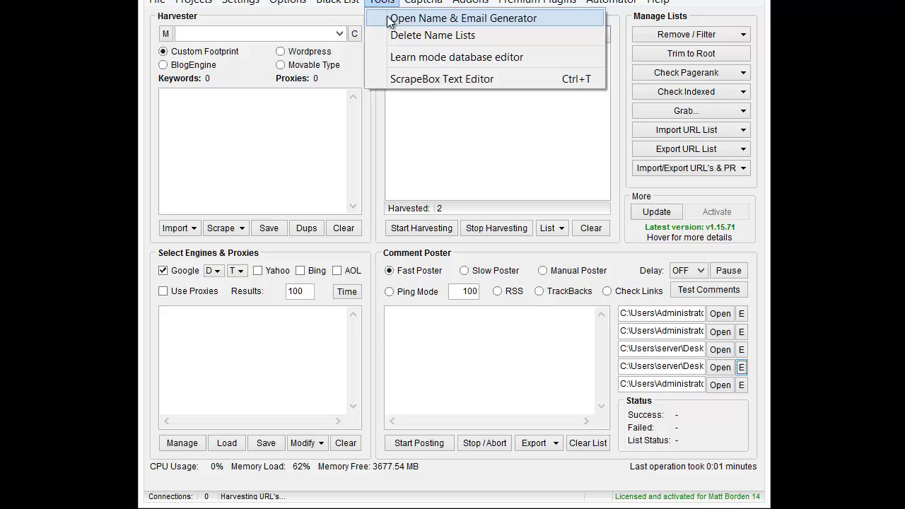
pyautogui.click(711, 387)
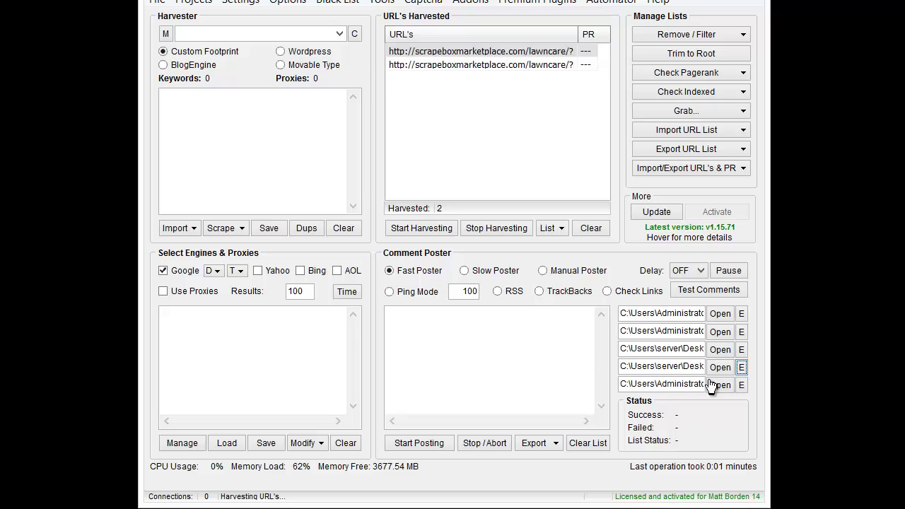
pyautogui.click(744, 351)
pyautogui.hotkey('ctrl', 'a')
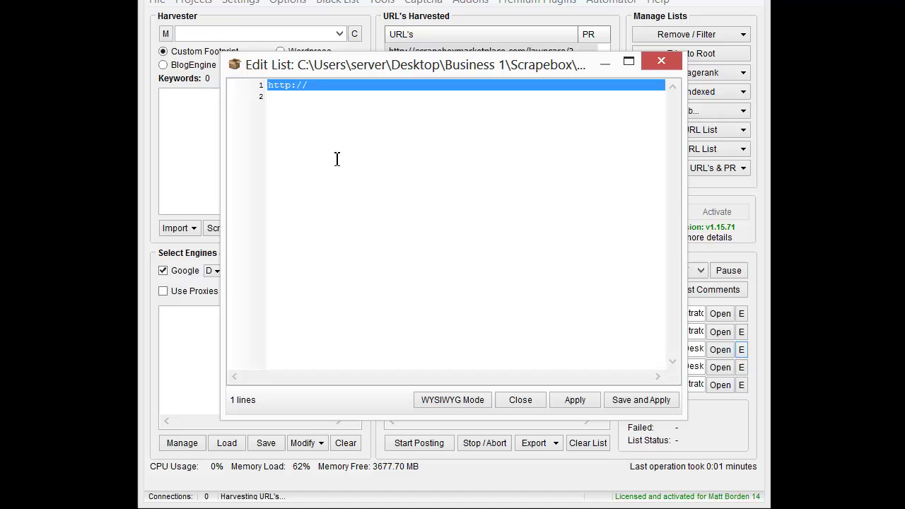
pyautogui.click(578, 409)
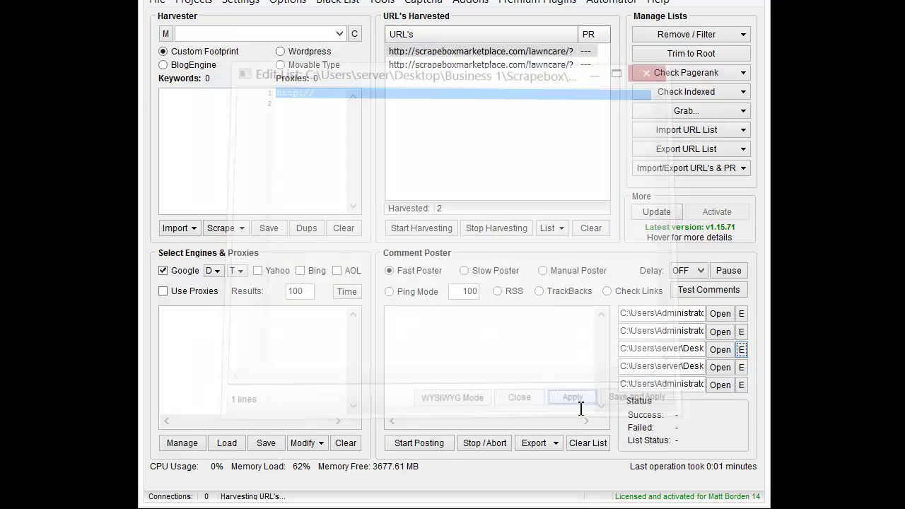
# Check the spun lawn care comments in the Comment Poster's comments list and apply them.
pyautogui.click(741, 367)
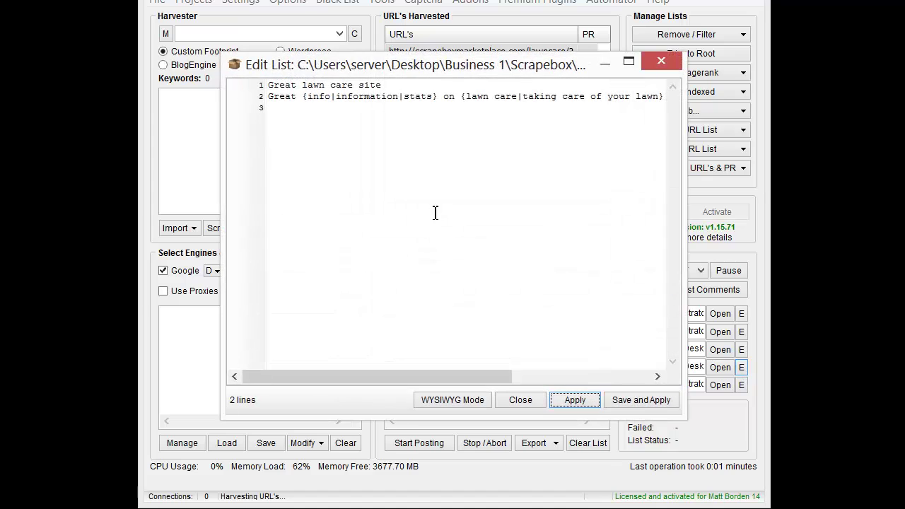
pyautogui.click(318, 373)
pyautogui.moveTo(317, 375); pyautogui.dragTo(289, 380)
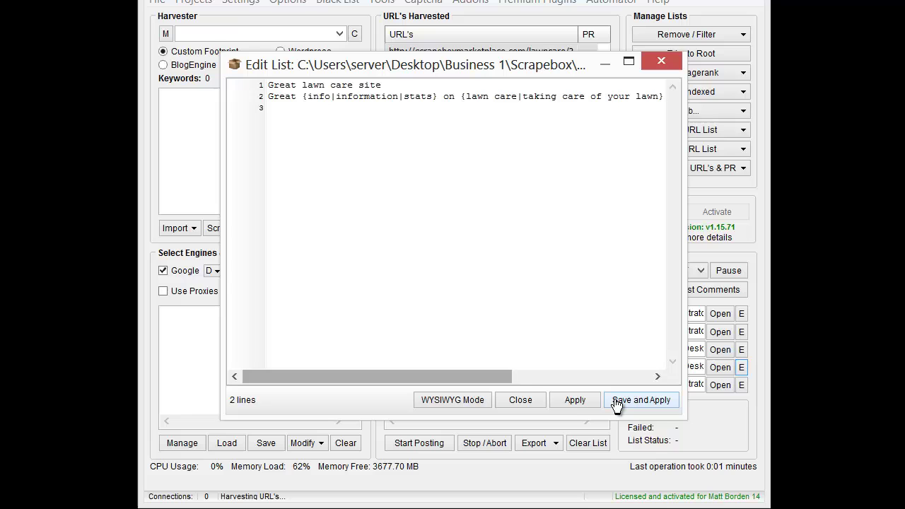
pyautogui.click(574, 400)
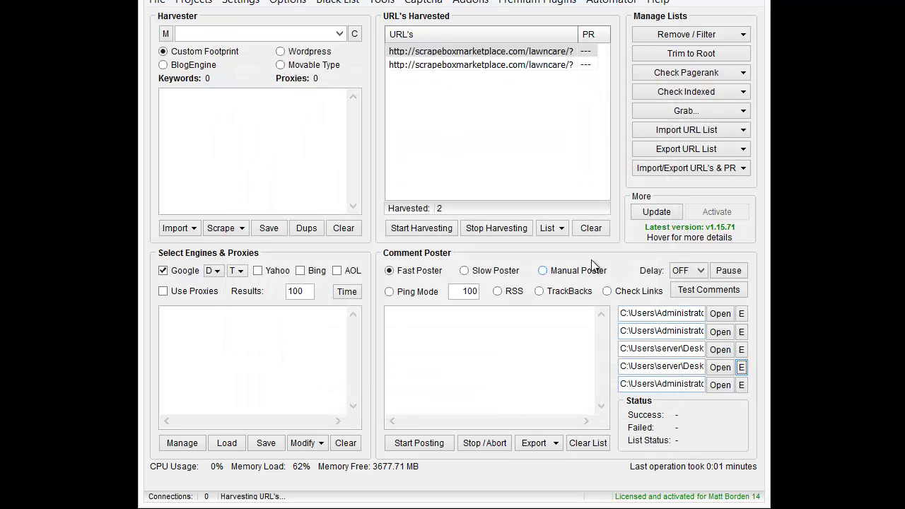
# Transfer the harvested lawncare URLs to the blogs list for the commenter.
pyautogui.click(549, 235)
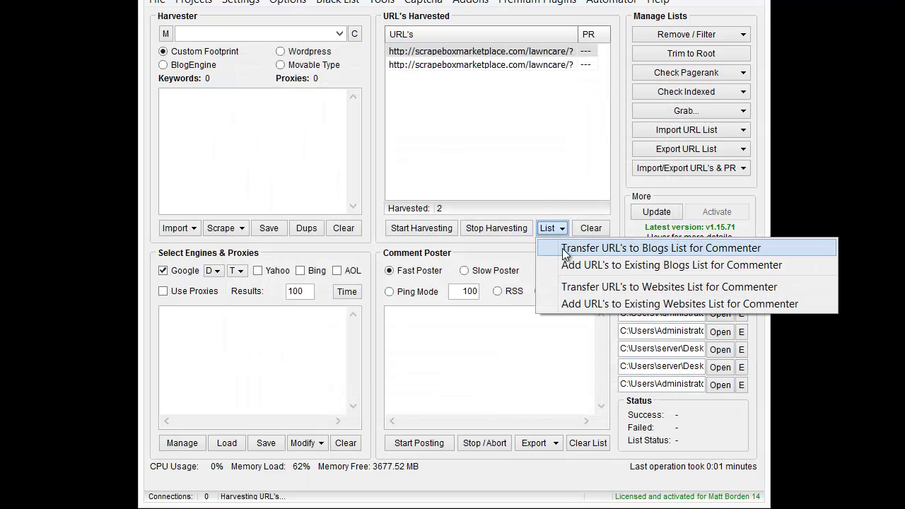
pyautogui.click(562, 247)
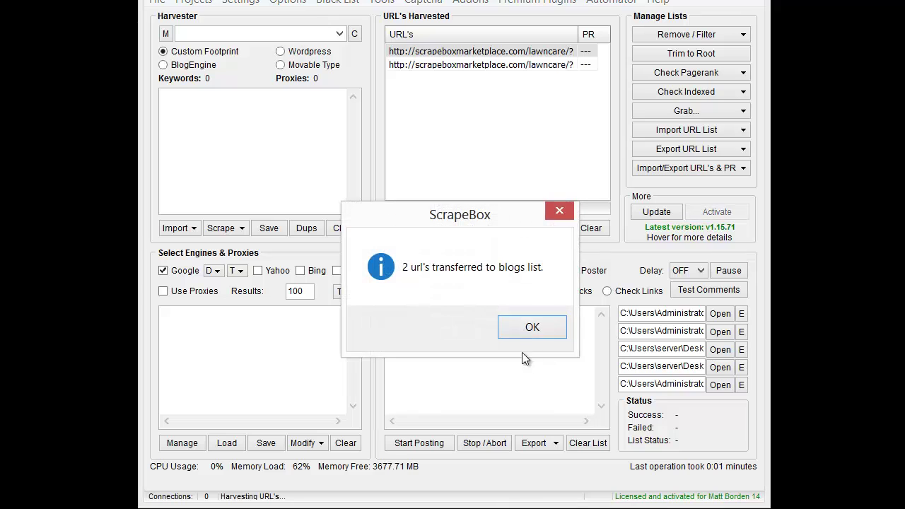
pyautogui.click(529, 327)
# Duplicate the two lawncare post URLs (?p=15 and ?p=14) in the commenter's blogs list until each appears six times.
pyautogui.click(741, 385)
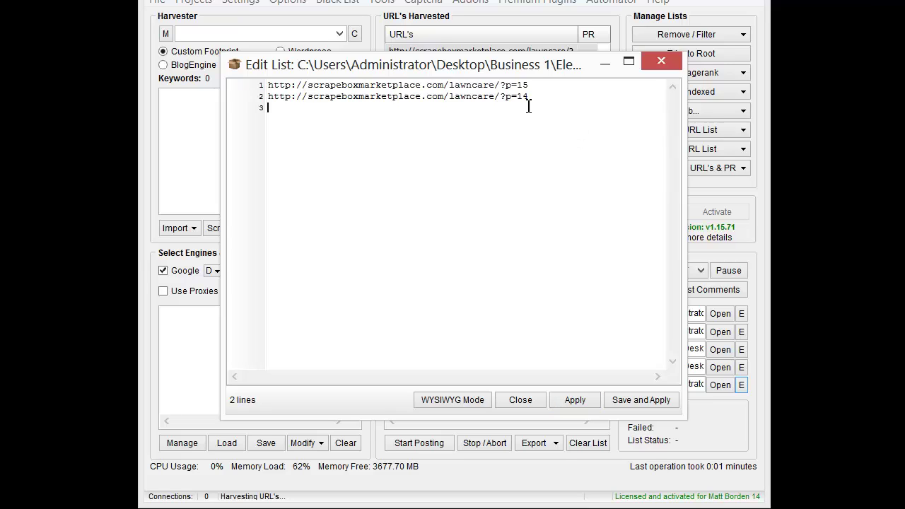
pyautogui.moveTo(528, 106); pyautogui.dragTo(177, 80)
pyautogui.hotkey('ctrl', 'c')
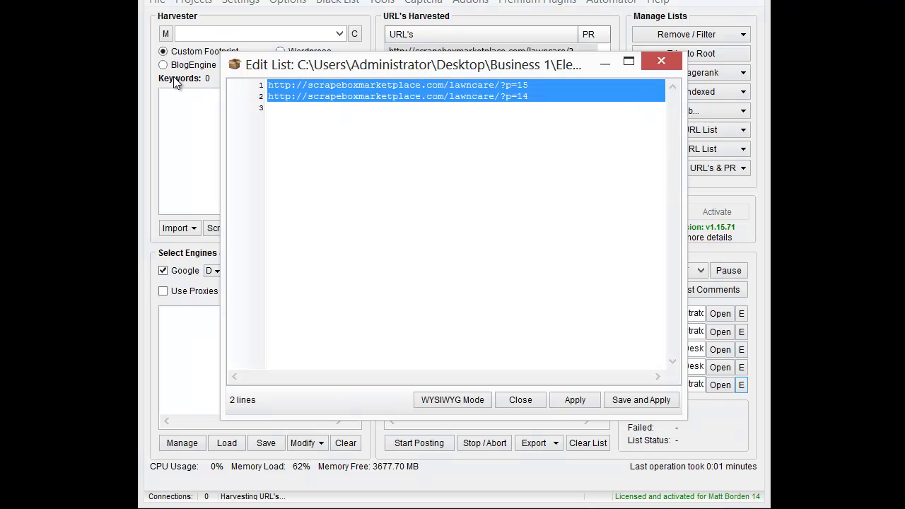
pyautogui.click(559, 102)
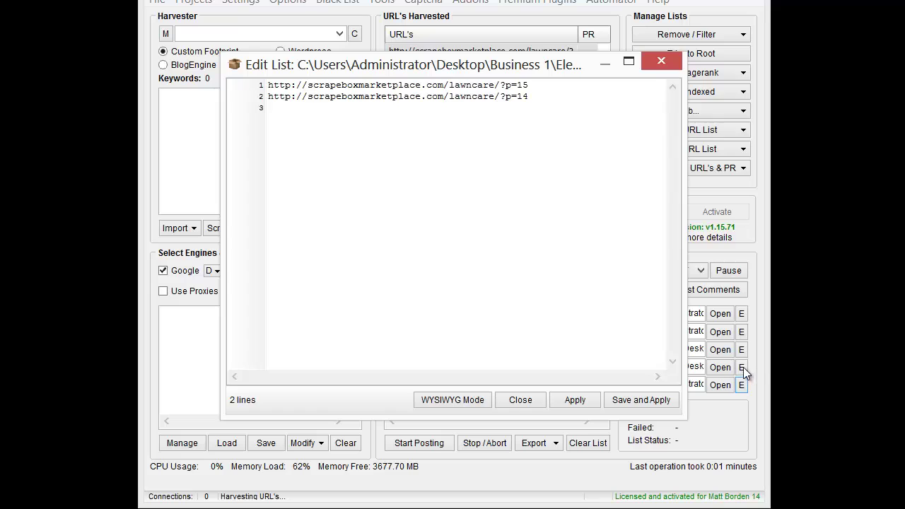
pyautogui.press('Return')
pyautogui.hotkey('ctrl', 'v')
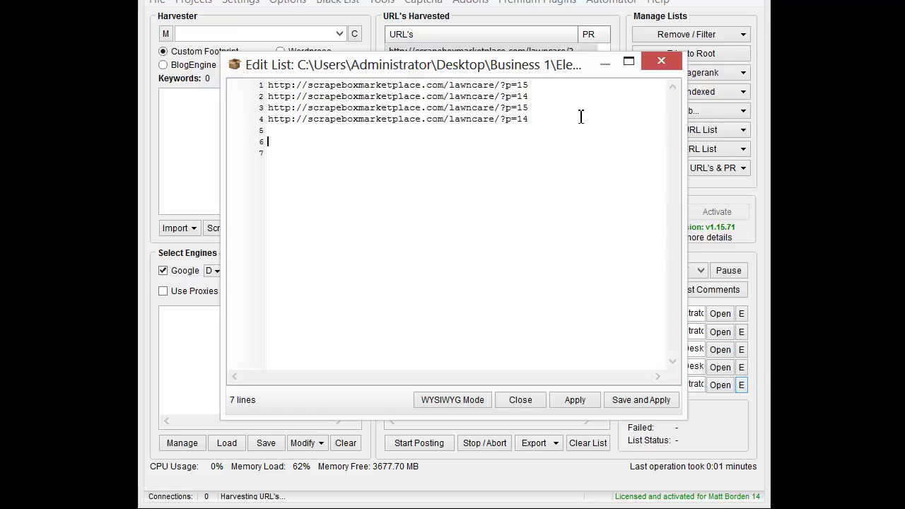
pyautogui.press('Return')
pyautogui.hotkey('ctrl', 'v')
pyautogui.press('Return')
pyautogui.hotkey('ctrl', 'v')
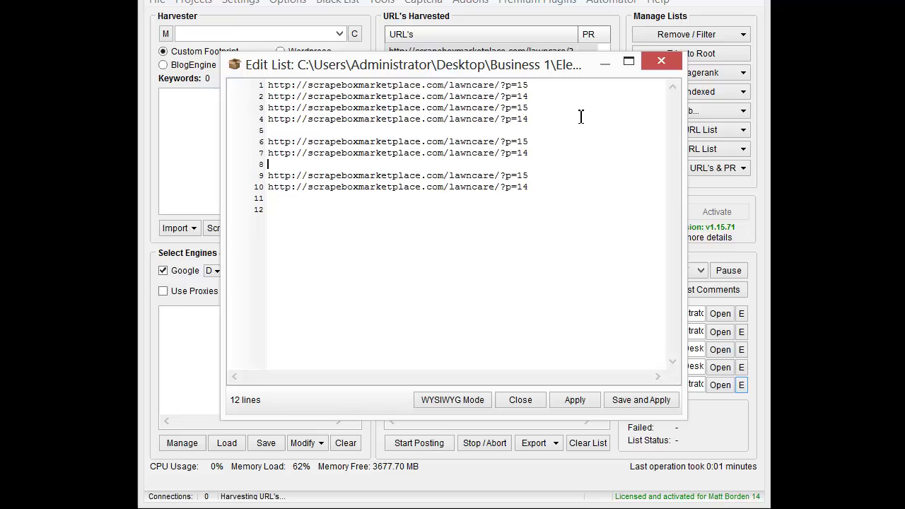
pyautogui.hotkey('ctrl', 'v')
pyautogui.hotkey('ctrl', 'v')
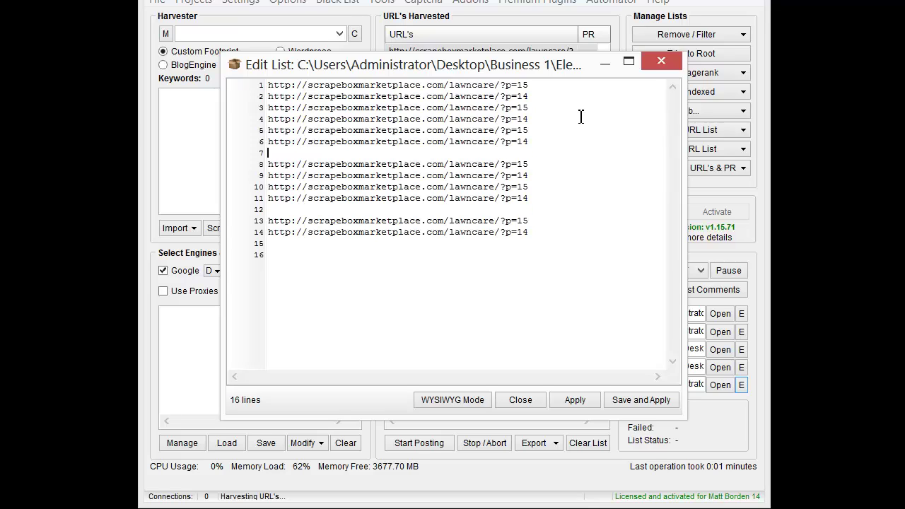
# Remove the blank lines between the repeated URLs in the blogs list, apply the list and close its editor.
pyautogui.press('BackSpace')
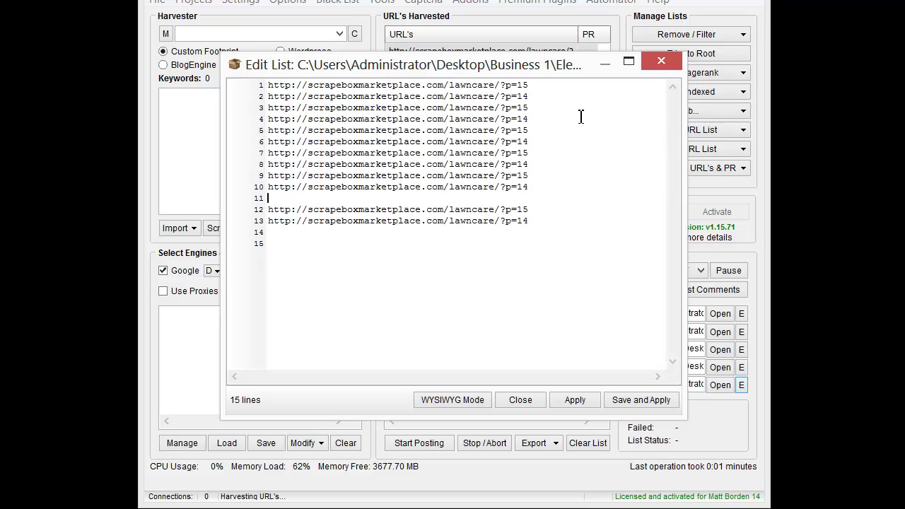
pyautogui.press('BackSpace')
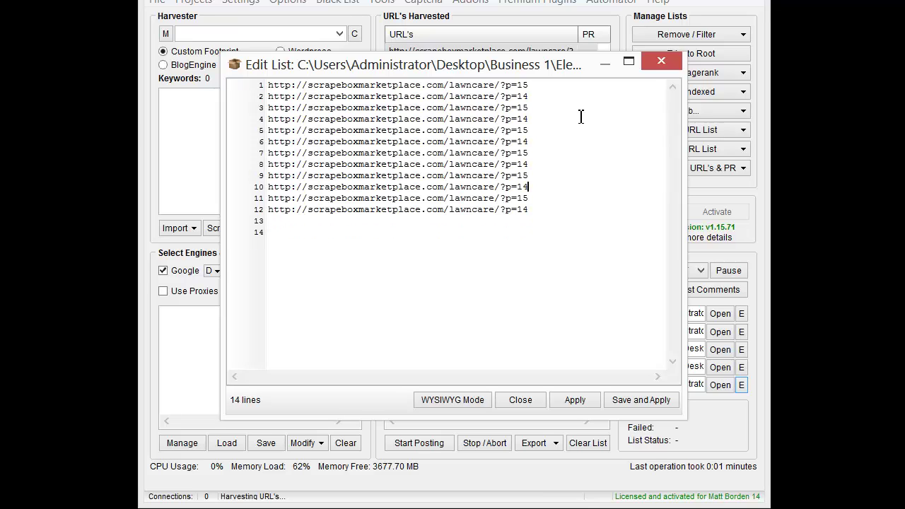
pyautogui.click(576, 393)
pyautogui.click(520, 399)
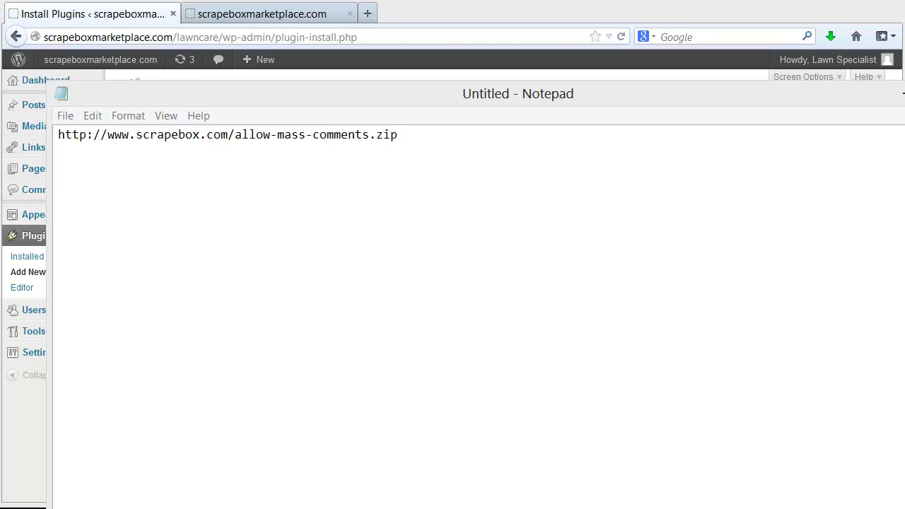
# Close the untitled Notepad note containing the allow-mass-comments.zip link without saving it.
pyautogui.hotkey('alt', 'F4')
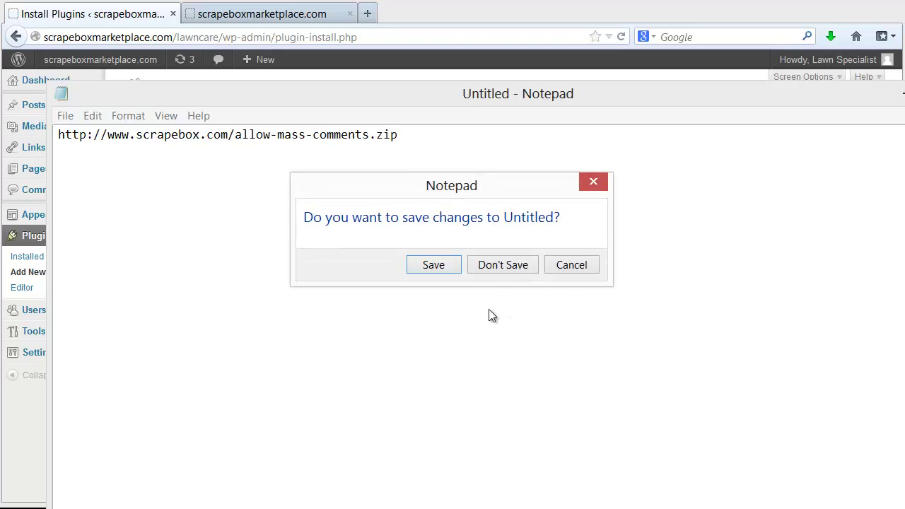
pyautogui.click(492, 265)
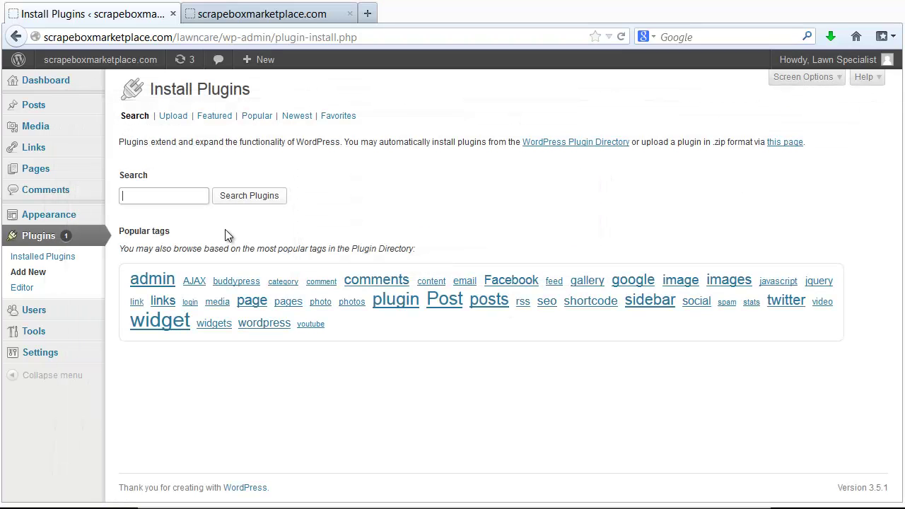
# Upload the allow-mass-comments zip as a new plugin on the lawncare blog, then install and activate it.
pyautogui.click(173, 116)
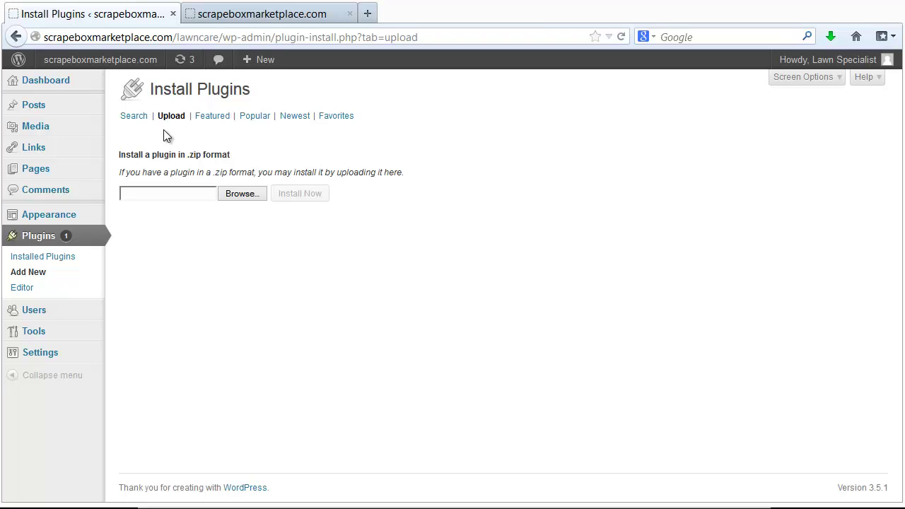
pyautogui.click(240, 195)
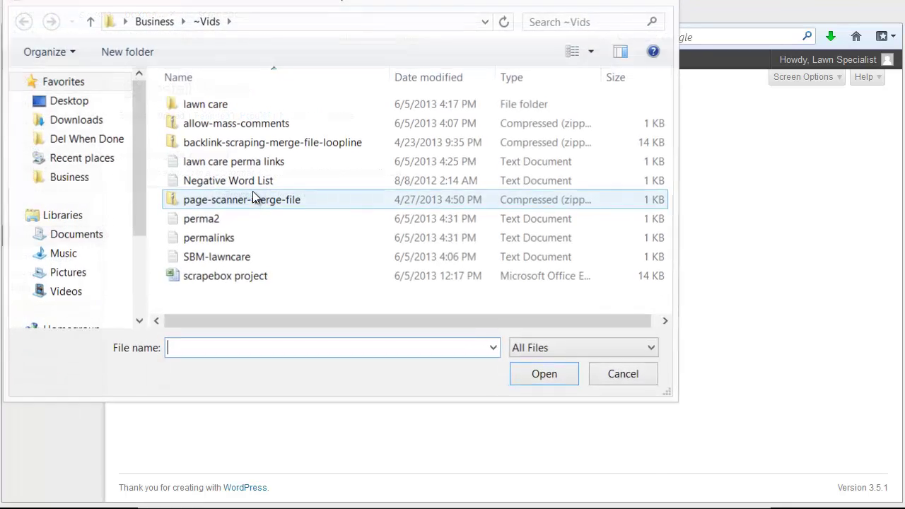
pyautogui.doubleClick(223, 129)
pyautogui.click(290, 196)
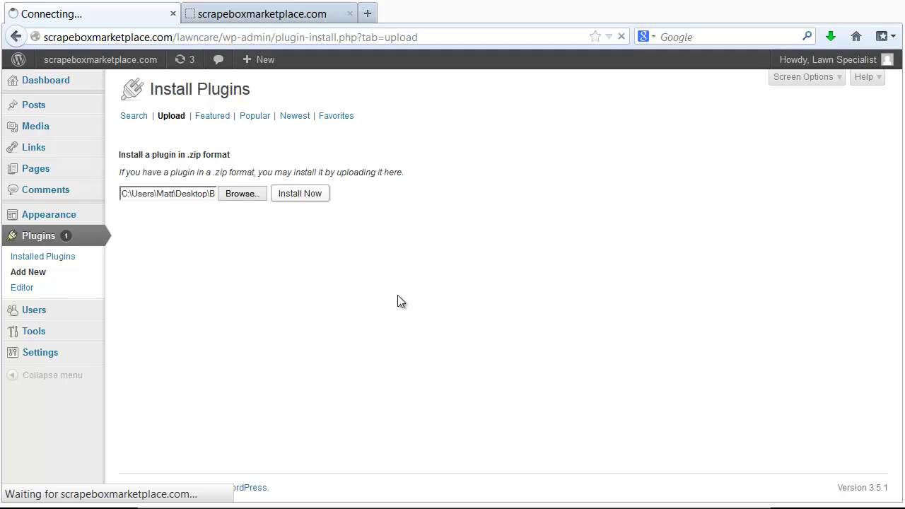
pyautogui.click(146, 177)
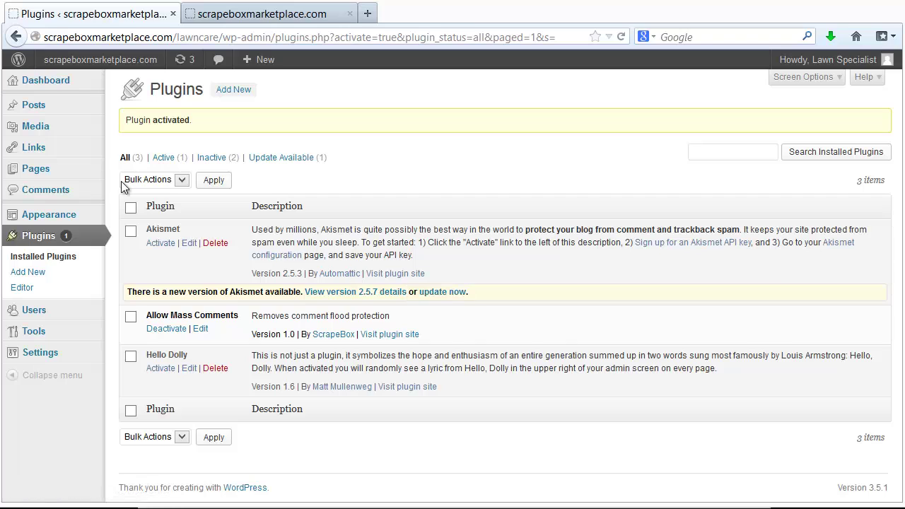
# Switch to ScrapeBox, run the Fast Poster on the prepared blogs list and dismiss the completion notice.
pyautogui.moveTo(99, 156)
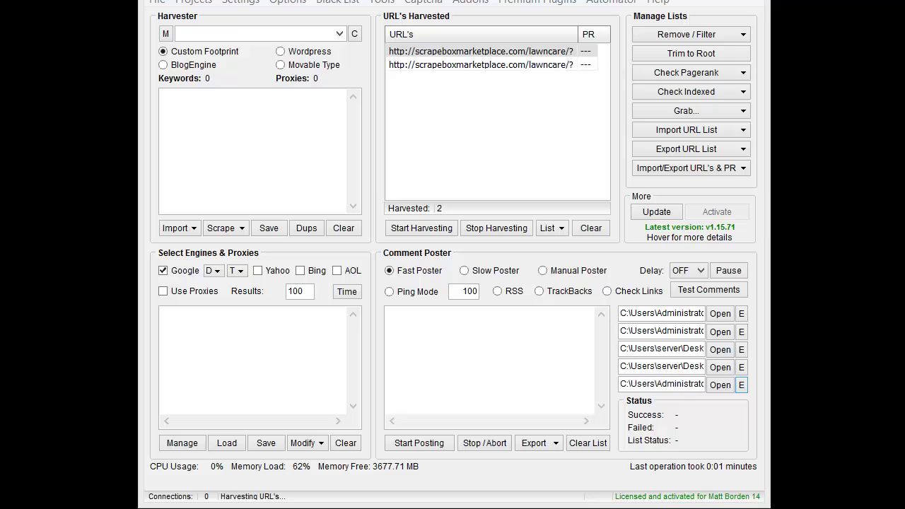
pyautogui.click(419, 443)
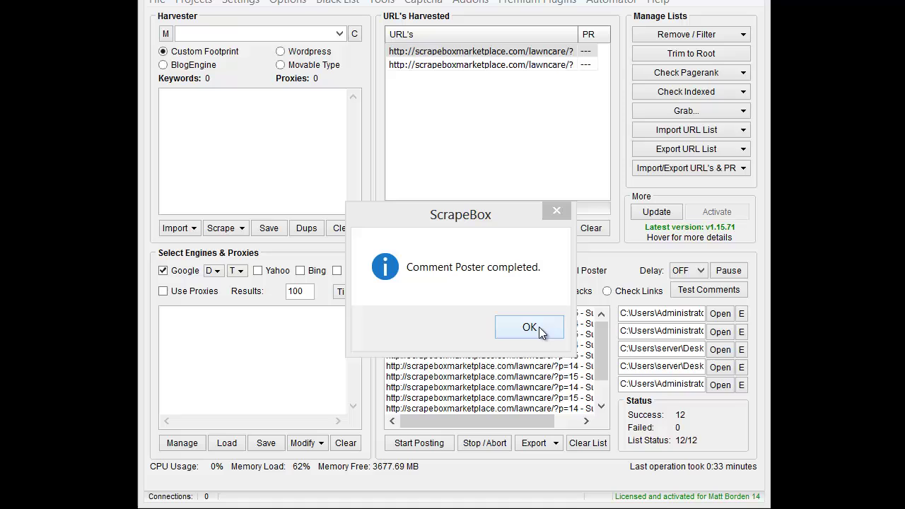
pyautogui.click(539, 326)
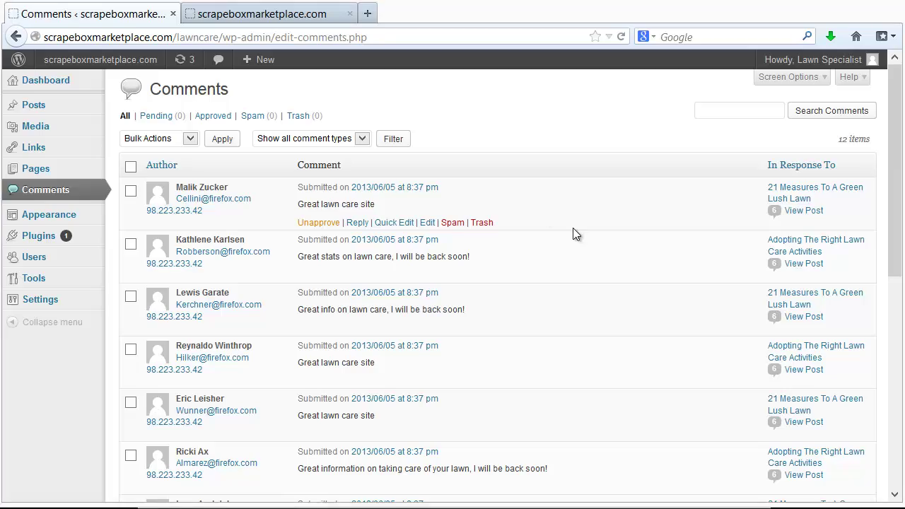
# Review the submitted comments in the blog's comment list, then open the post "Adopting The Right Lawn Care Activities" on the live site.
pyautogui.scroll(-10, 573, 227)
pyautogui.scroll(10, 565, 212)
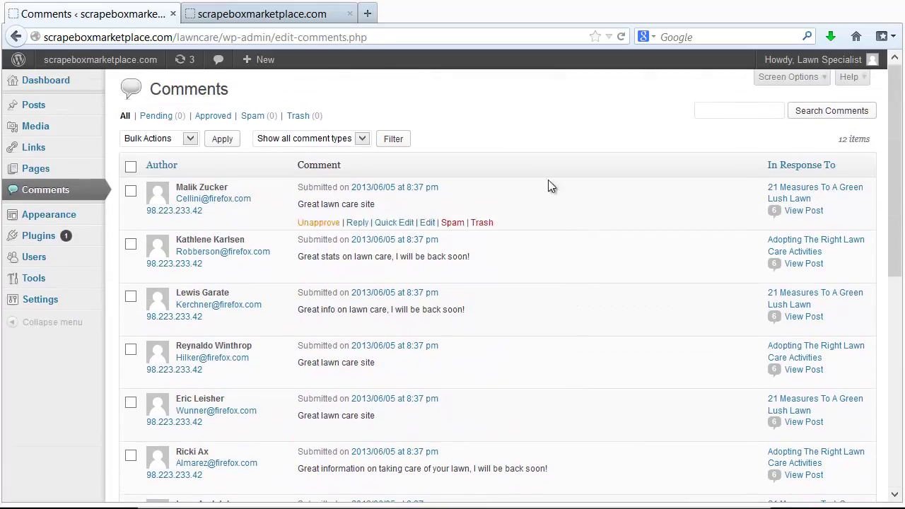
pyautogui.click(308, 14)
pyautogui.scroll(-15, 410, 204)
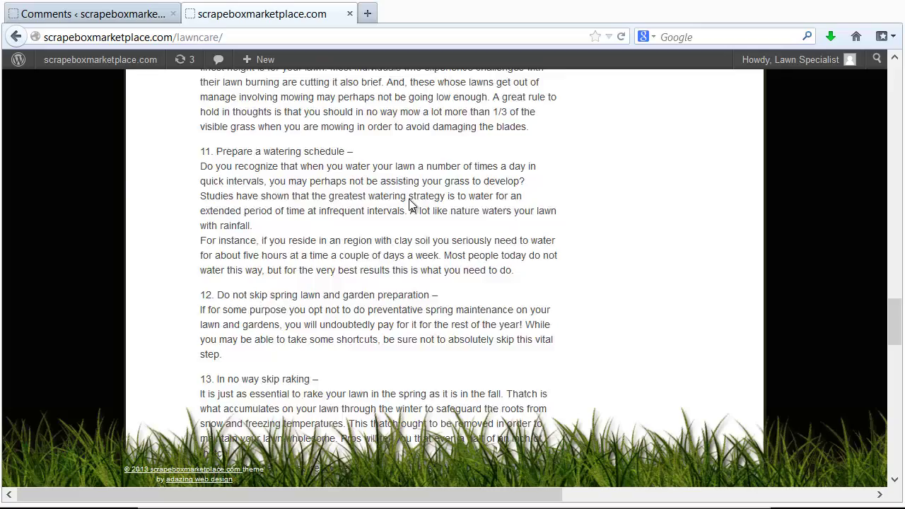
pyautogui.scroll(15, 410, 204)
pyautogui.click(304, 272)
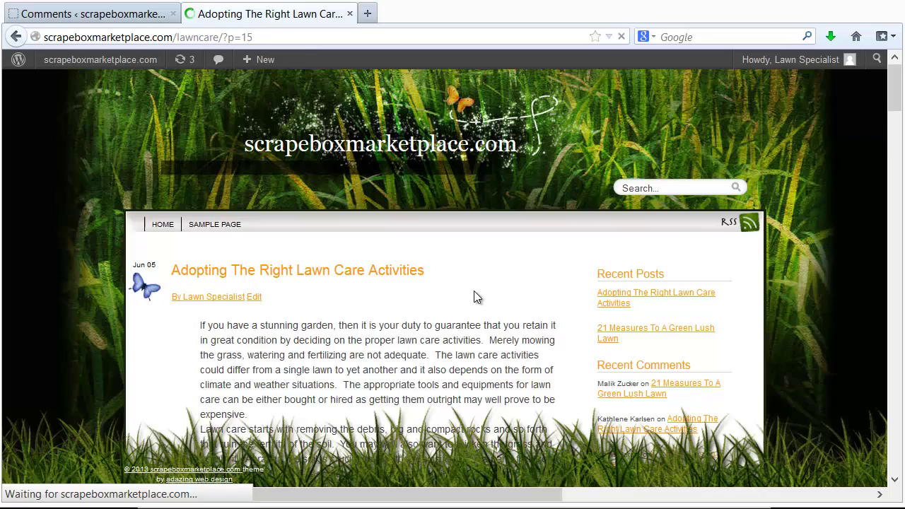
# Examine the comments beneath the "Adopting The Right Lawn Care Activities" post and the recent comments listed beside the article.
pyautogui.scroll(-15, 446, 299)
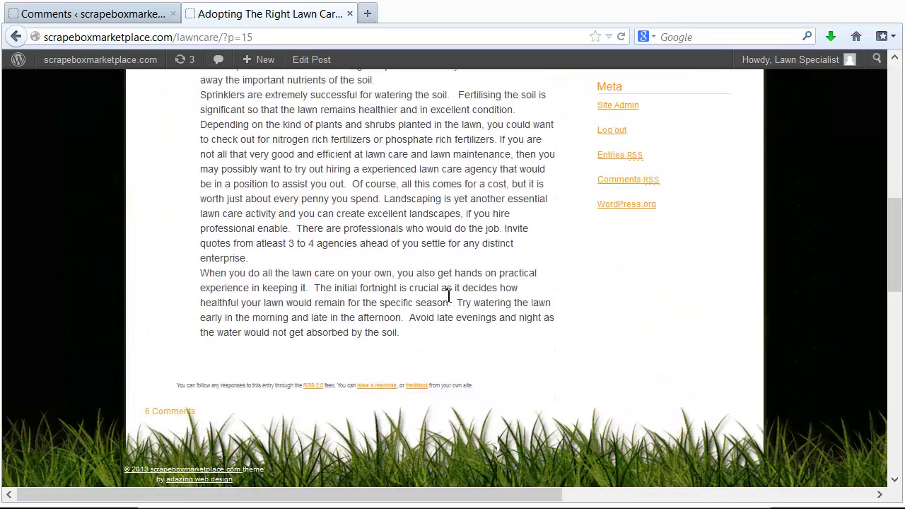
pyautogui.scroll(-5, 445, 299)
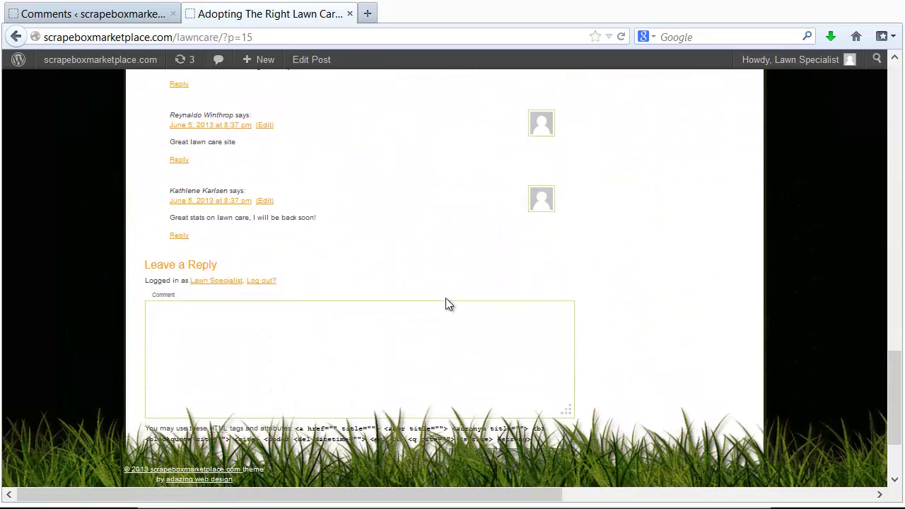
pyautogui.scroll(3, 446, 304)
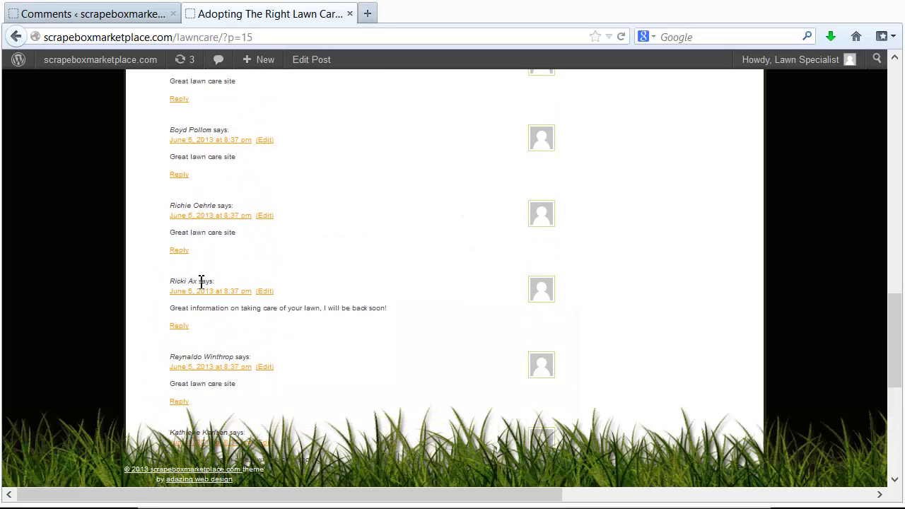
pyautogui.moveTo(200, 281); pyautogui.dragTo(156, 290)
pyautogui.click(185, 280)
pyautogui.scroll(-5, 398, 233)
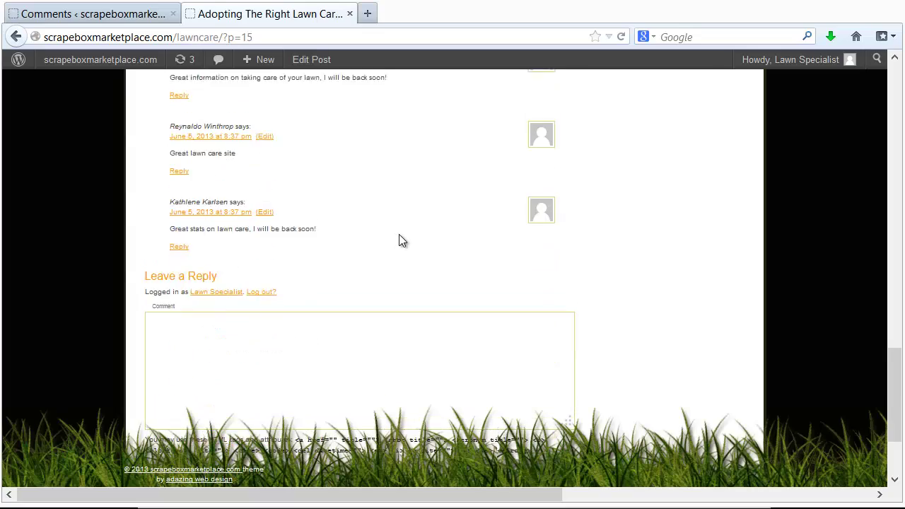
pyautogui.press('Home')
pyautogui.scroll(5, 399, 240)
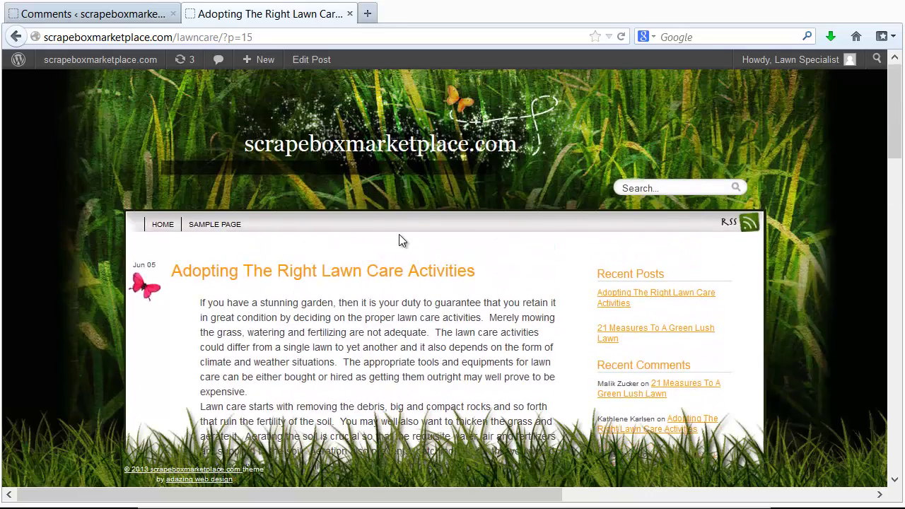
pyautogui.scroll(-5, 399, 241)
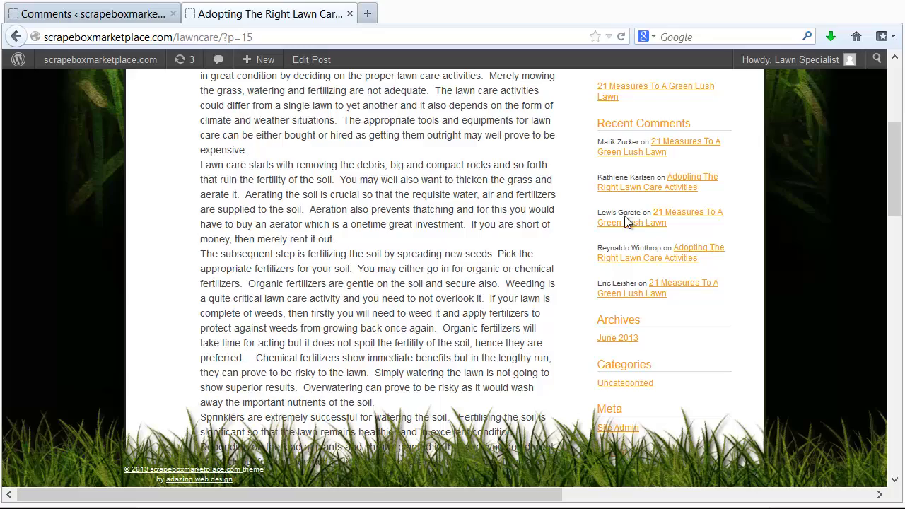
pyautogui.scroll(-15, 575, 222)
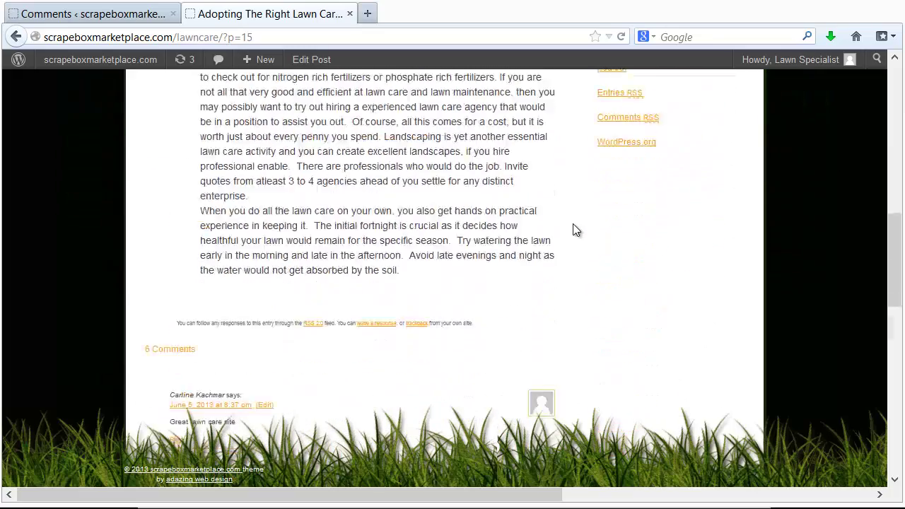
pyautogui.scroll(-3, 575, 230)
pyautogui.scroll(20, 575, 230)
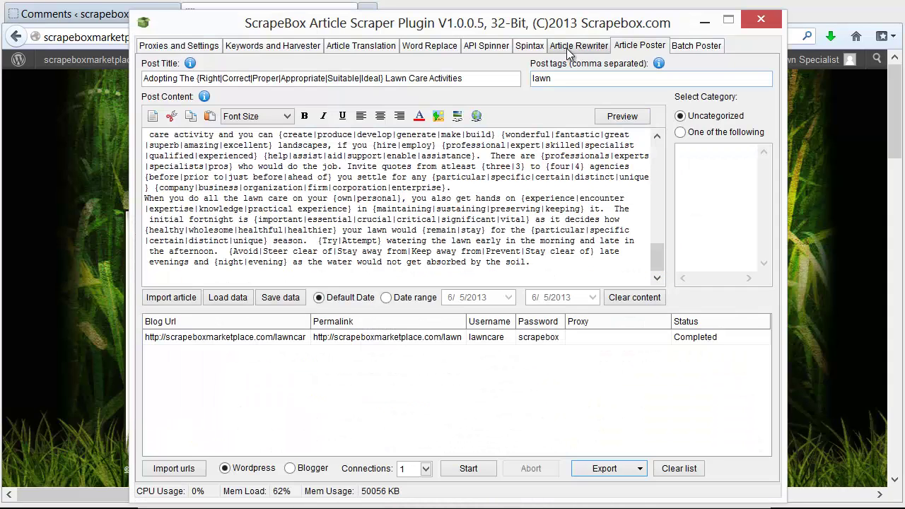
# View the Article Rewriter in the ScrapeBox Article Scraper plugin, then minimize its window.
pyautogui.click(569, 48)
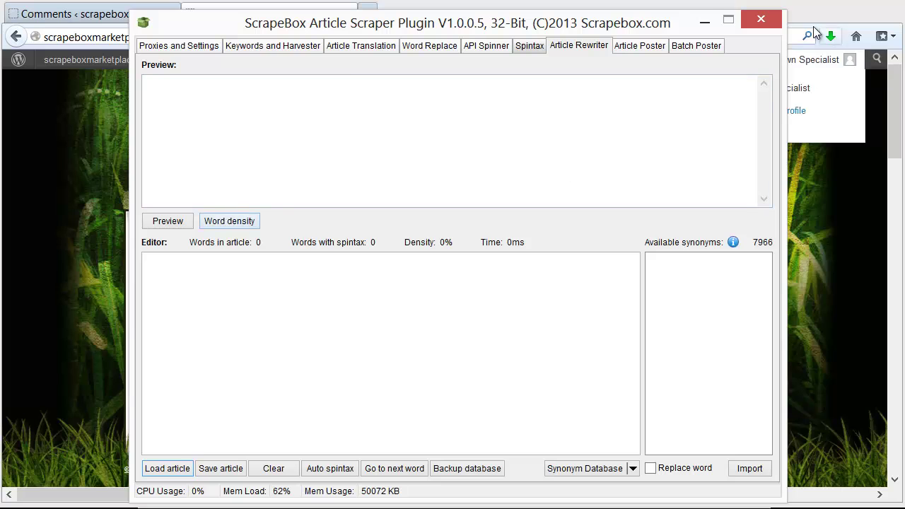
pyautogui.click(704, 22)
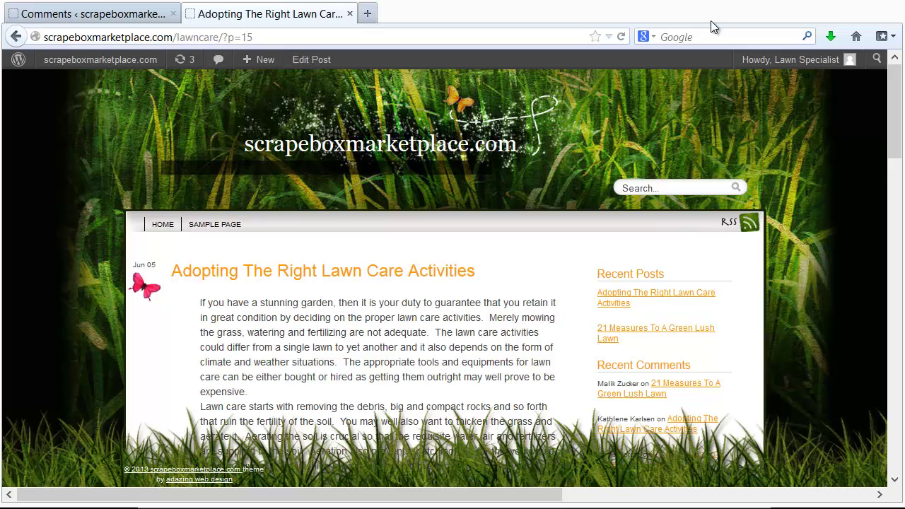
# Return to the blog's admin area and open the Discussion settings.
pyautogui.click(117, 14)
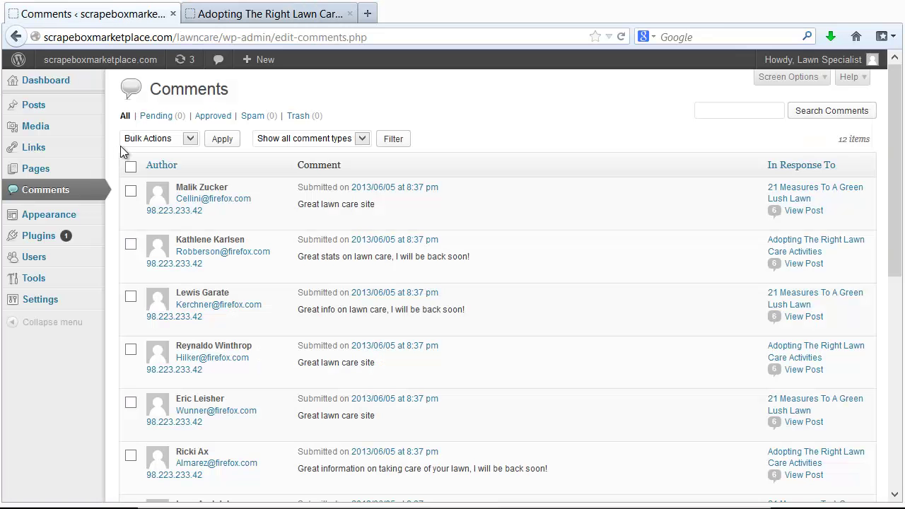
pyautogui.moveTo(28, 302)
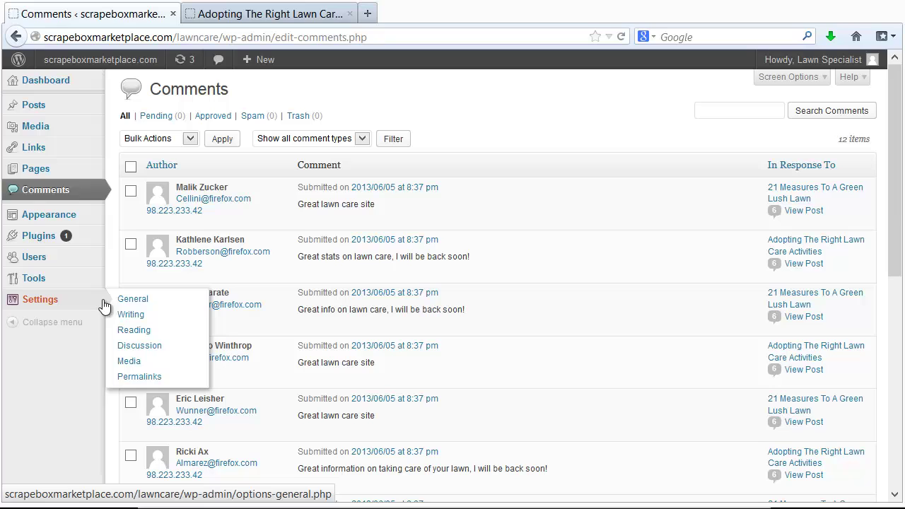
pyautogui.click(135, 346)
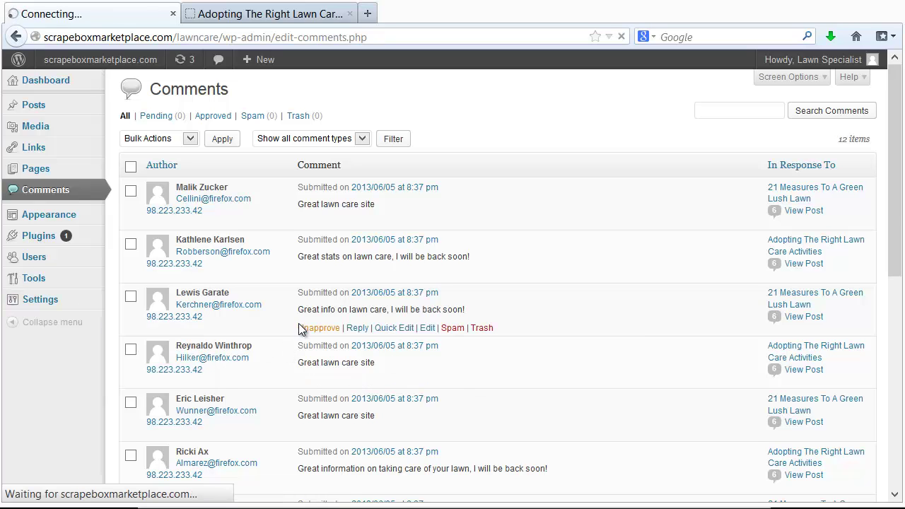
pyautogui.scroll(-2, 305, 319)
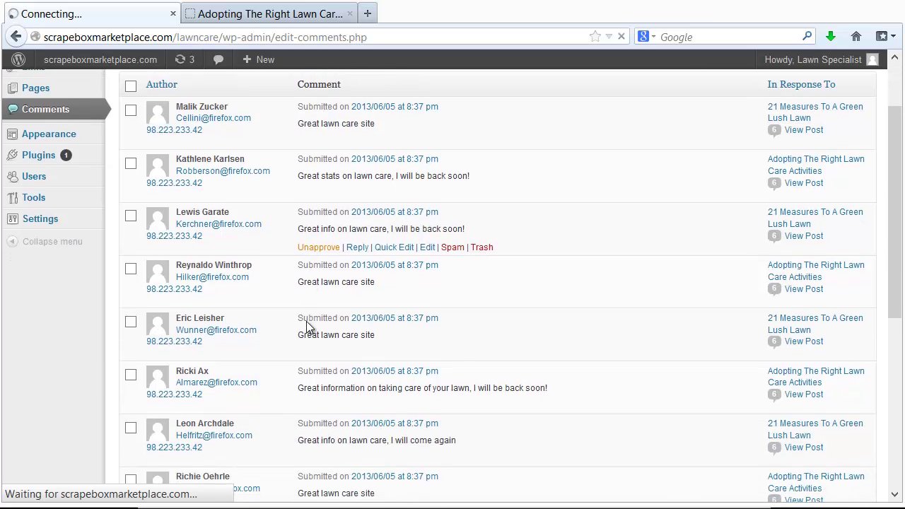
pyautogui.scroll(-2, 351, 346)
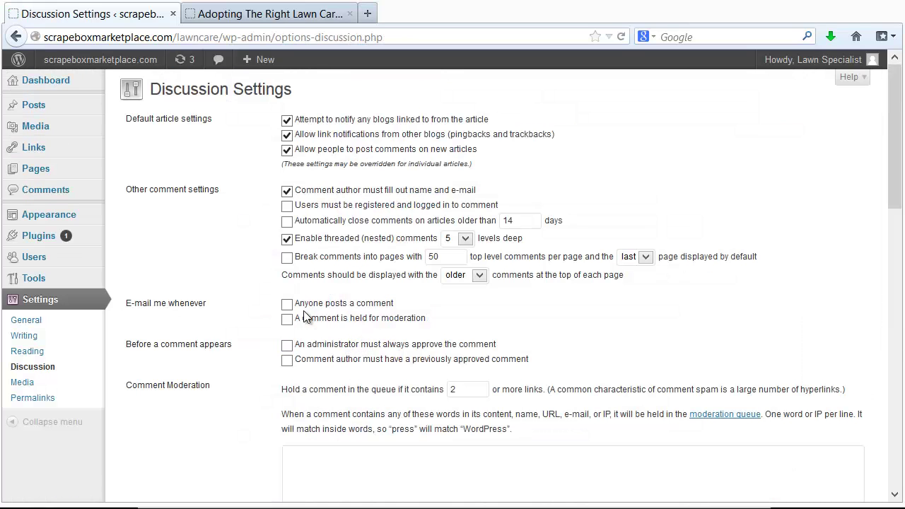
# Require an administrator to always approve comments, keep comments allowed on new articles, and save the discussion settings.
pyautogui.click(288, 345)
pyautogui.click(292, 151)
pyautogui.moveTo(60, 111)
pyautogui.scroll(-3, 236, 289)
pyautogui.scroll(-10, 236, 289)
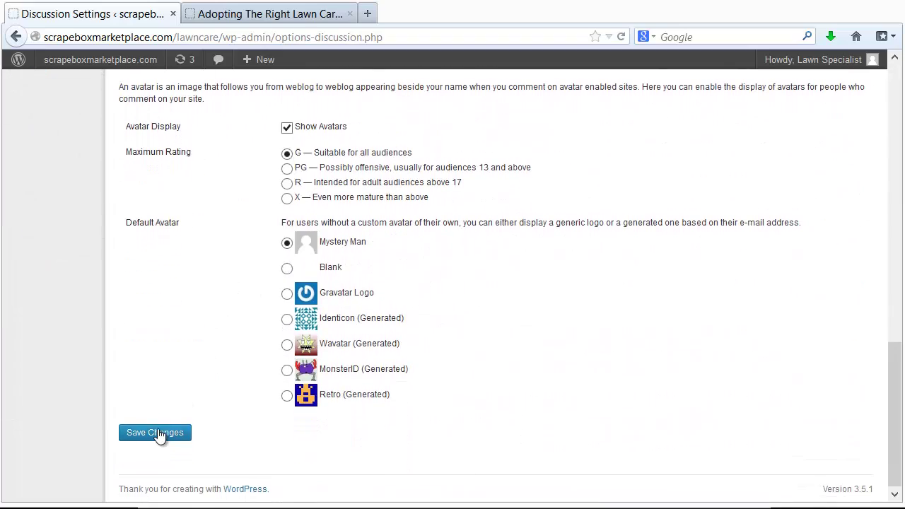
pyautogui.click(156, 429)
pyautogui.scroll(12, 269, 389)
pyautogui.scroll(2, 283, 375)
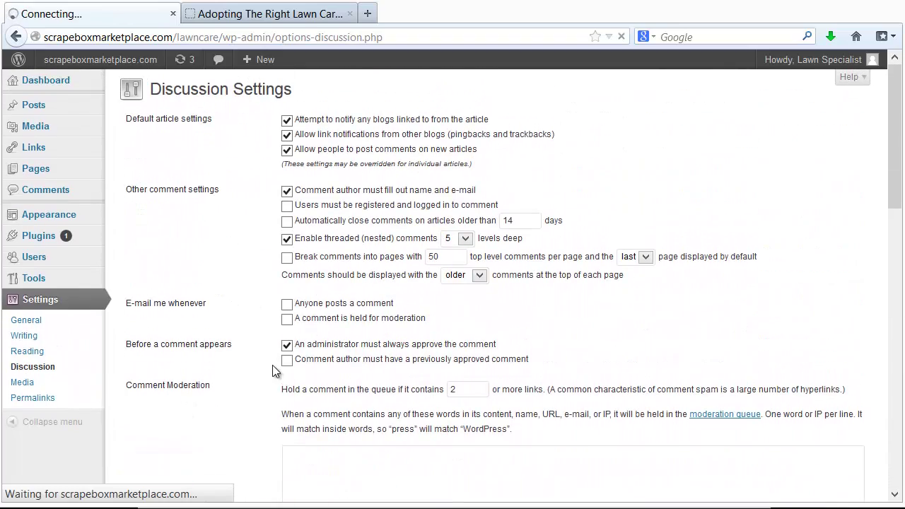